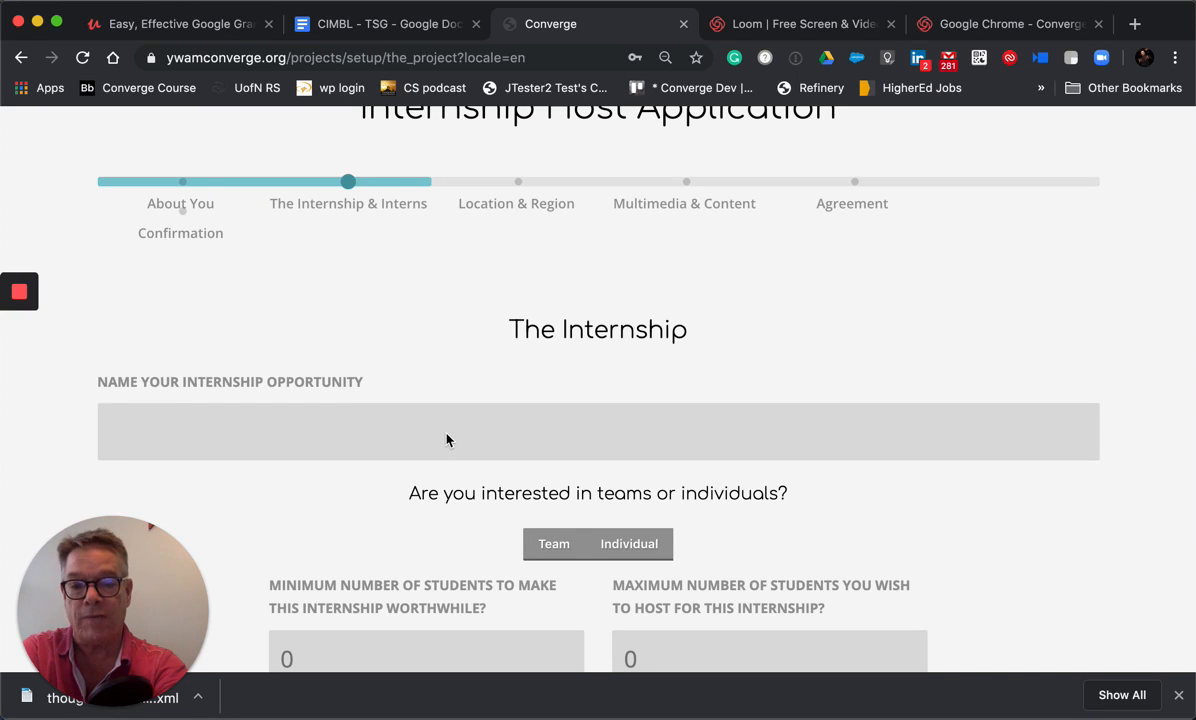
Name the internship opportunity "Business as Mission Start Up in North Africa" and indicate interest in individuals.
text(Business as Mission Start Up in North Africa)
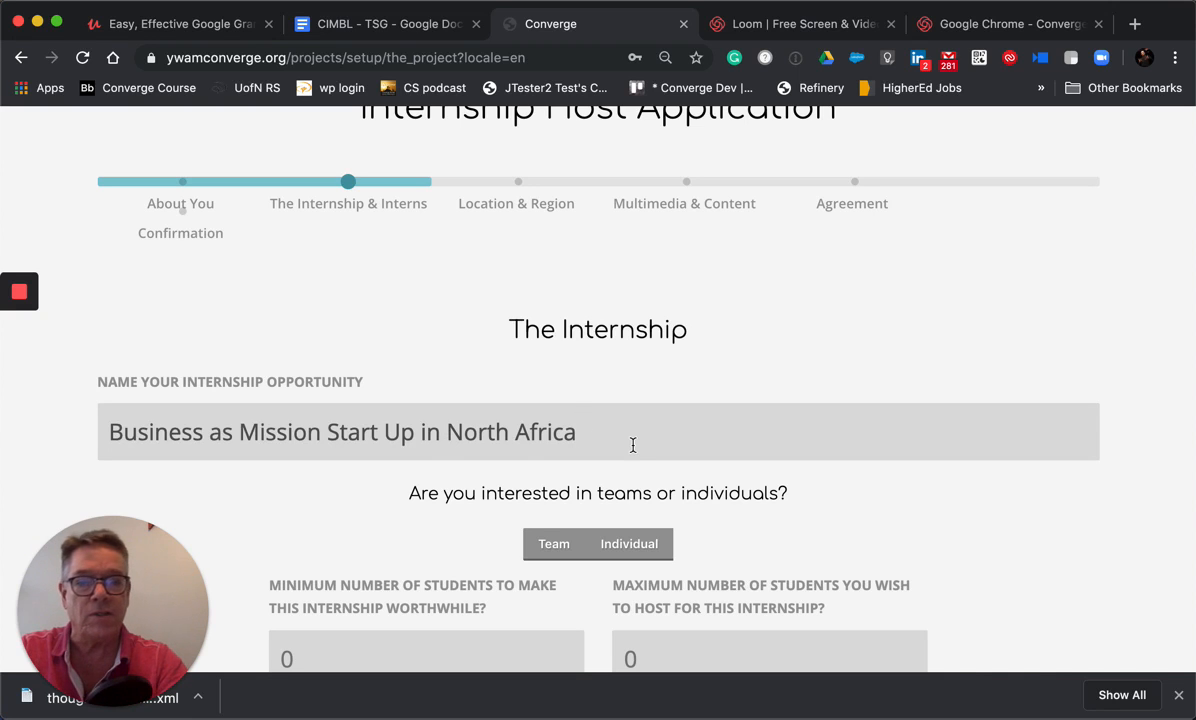
scroll(633, 445, down, 2)
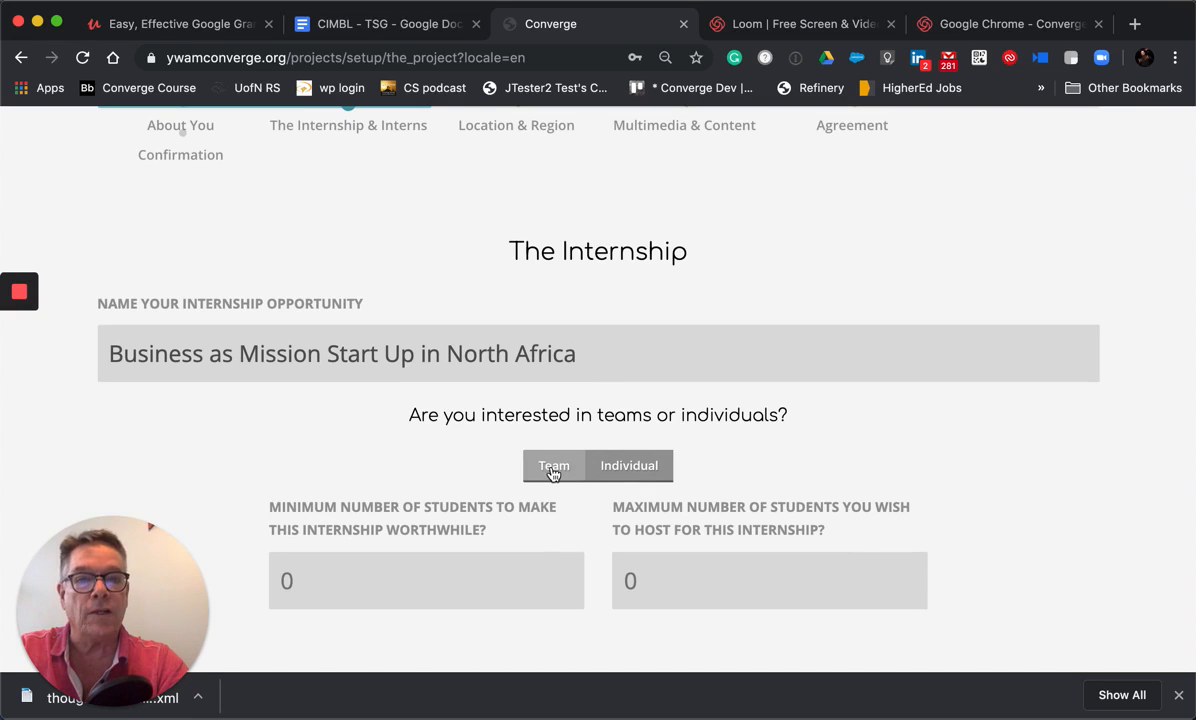
click(615, 468)
Set the minimum number of students to 2 and the maximum number to host to 4.
click(372, 589)
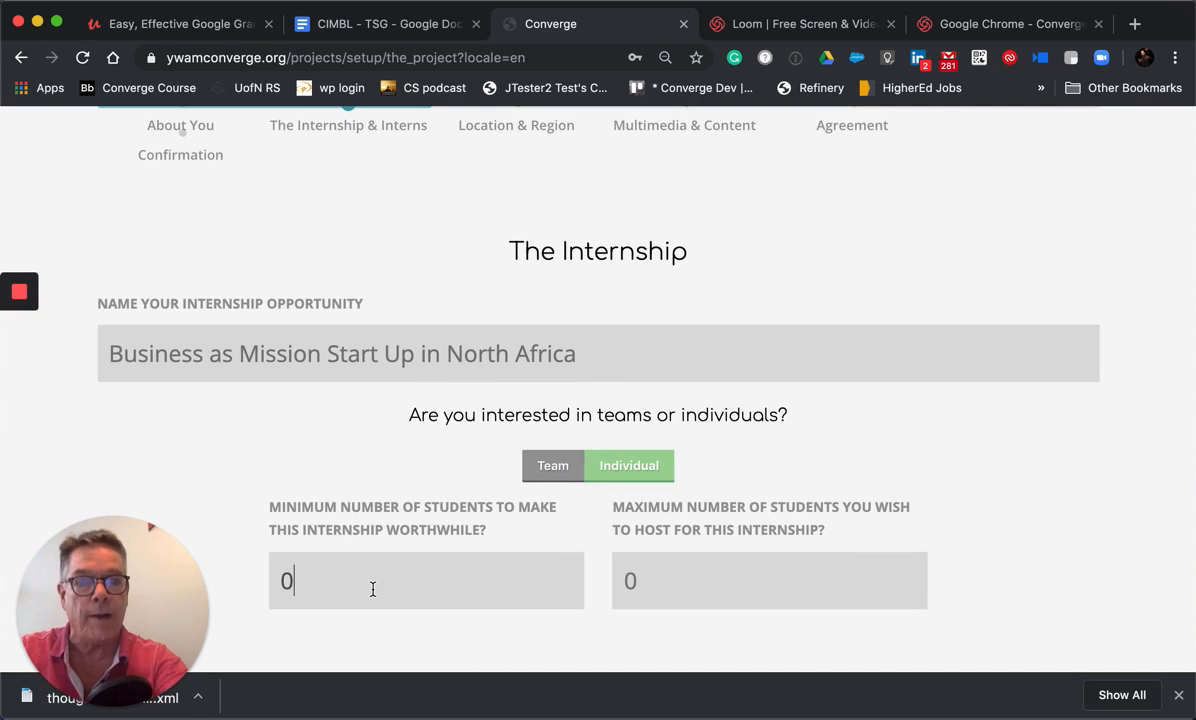
key(BackSpace)
text(2)
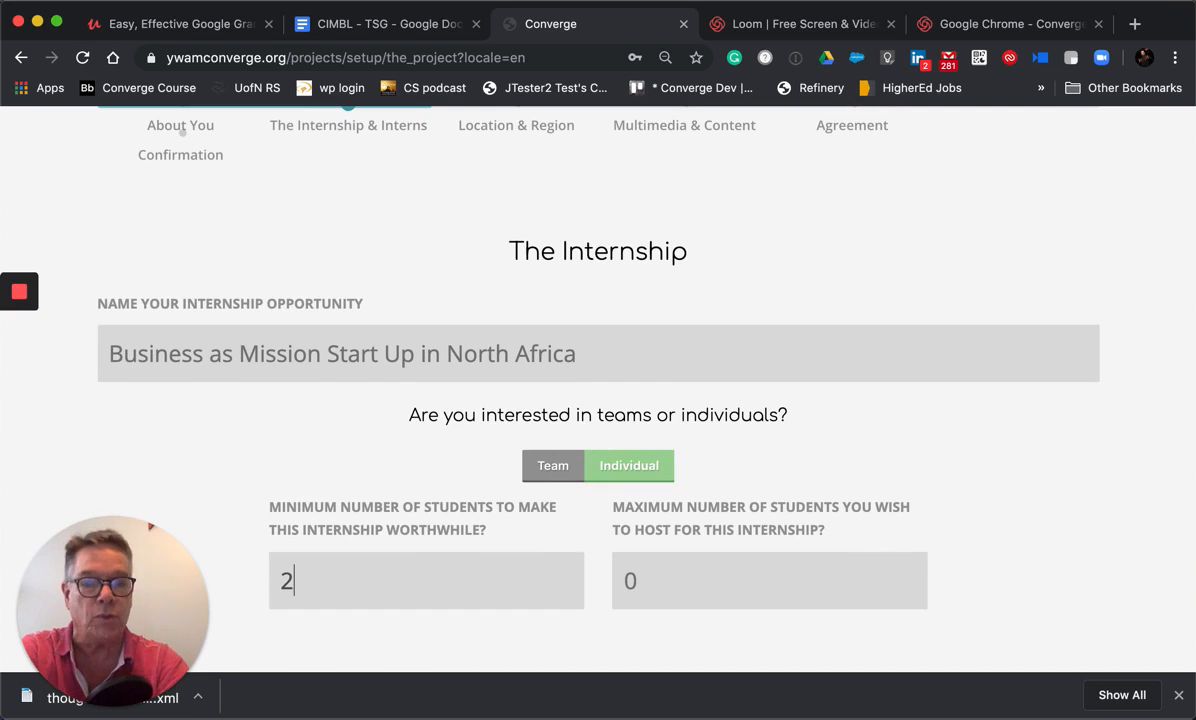
click(659, 592)
key(BackSpace)
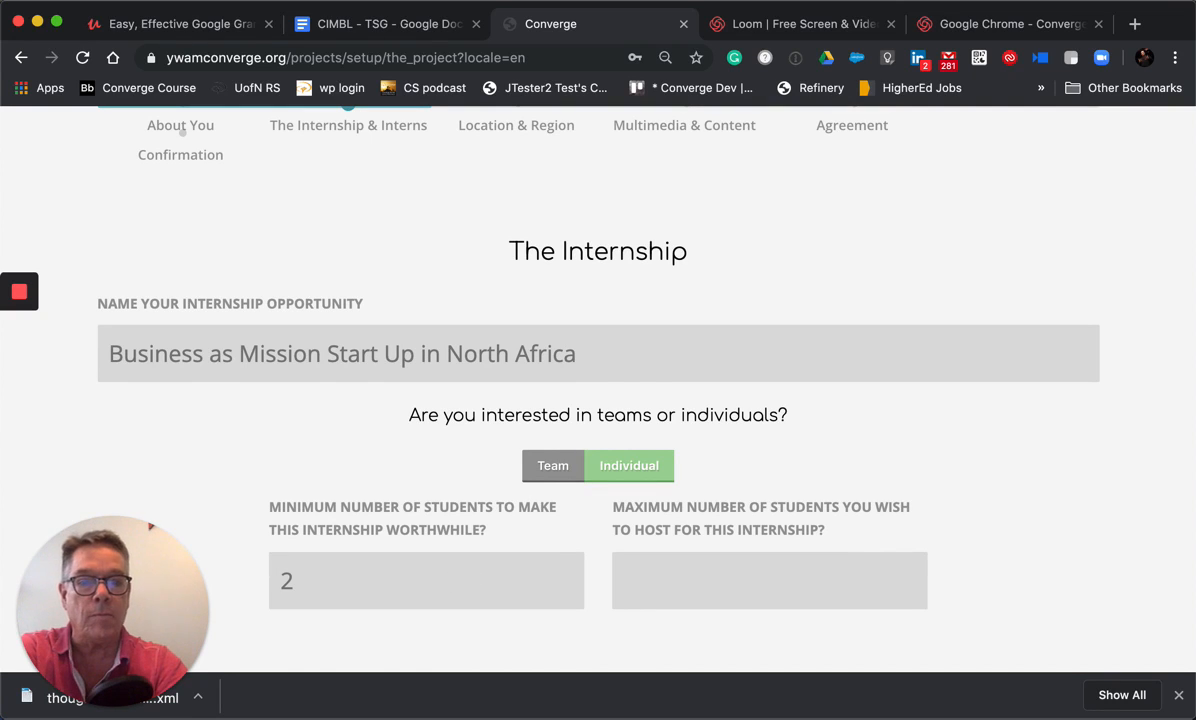
text(4)
click(287, 587)
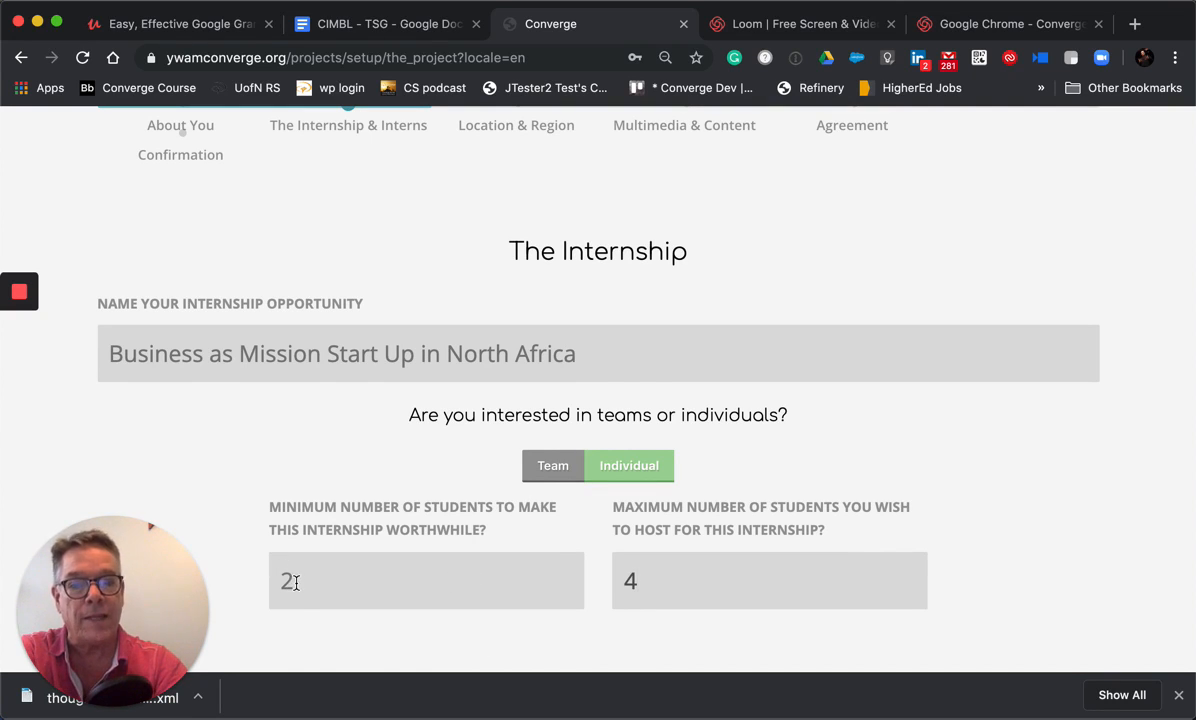
drag(288, 582, 282, 582)
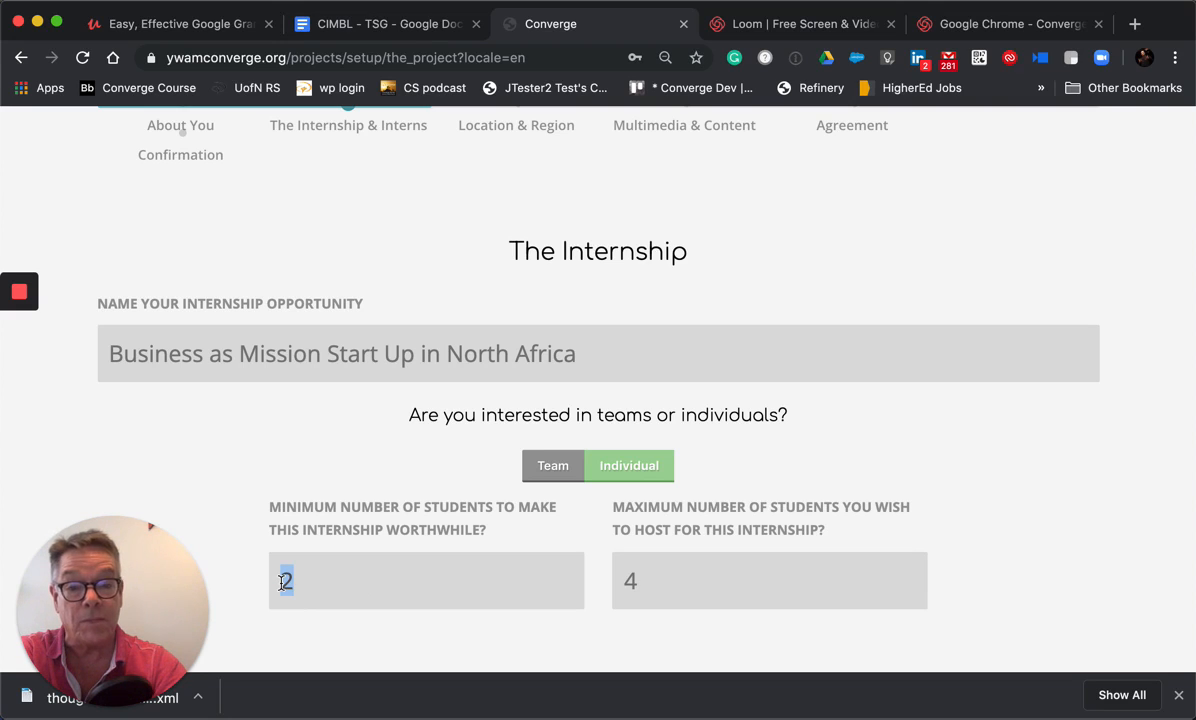
click(649, 591)
double_click(650, 592)
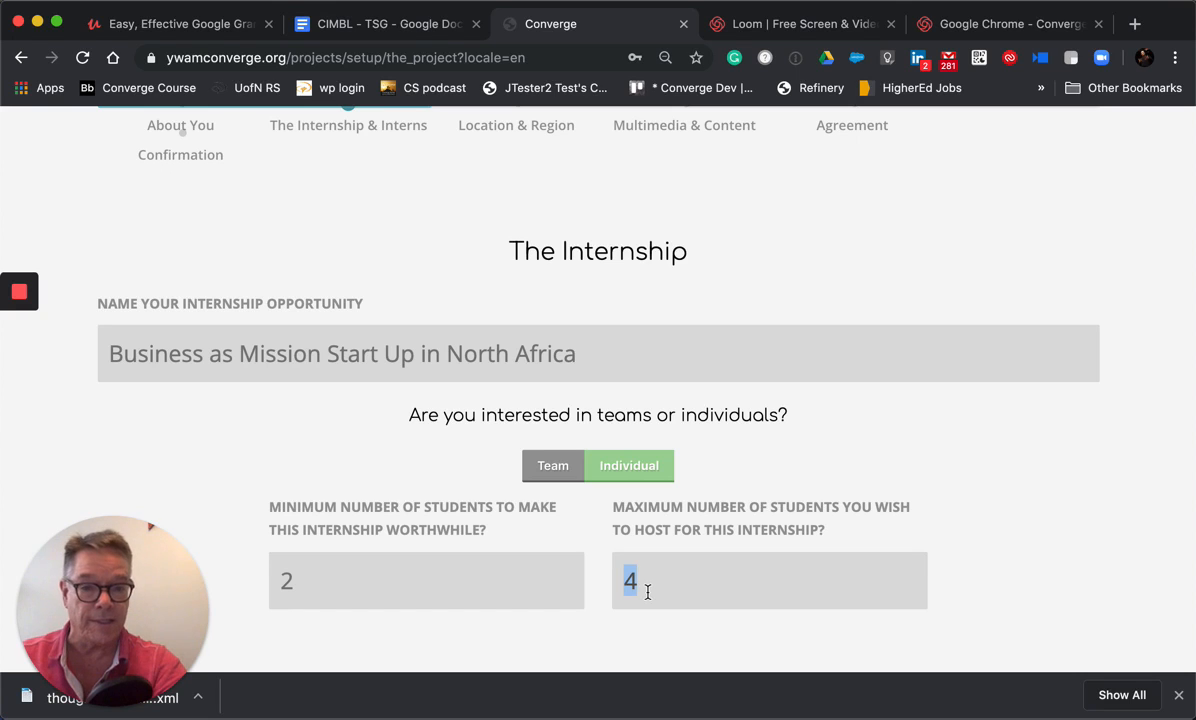
click(290, 582)
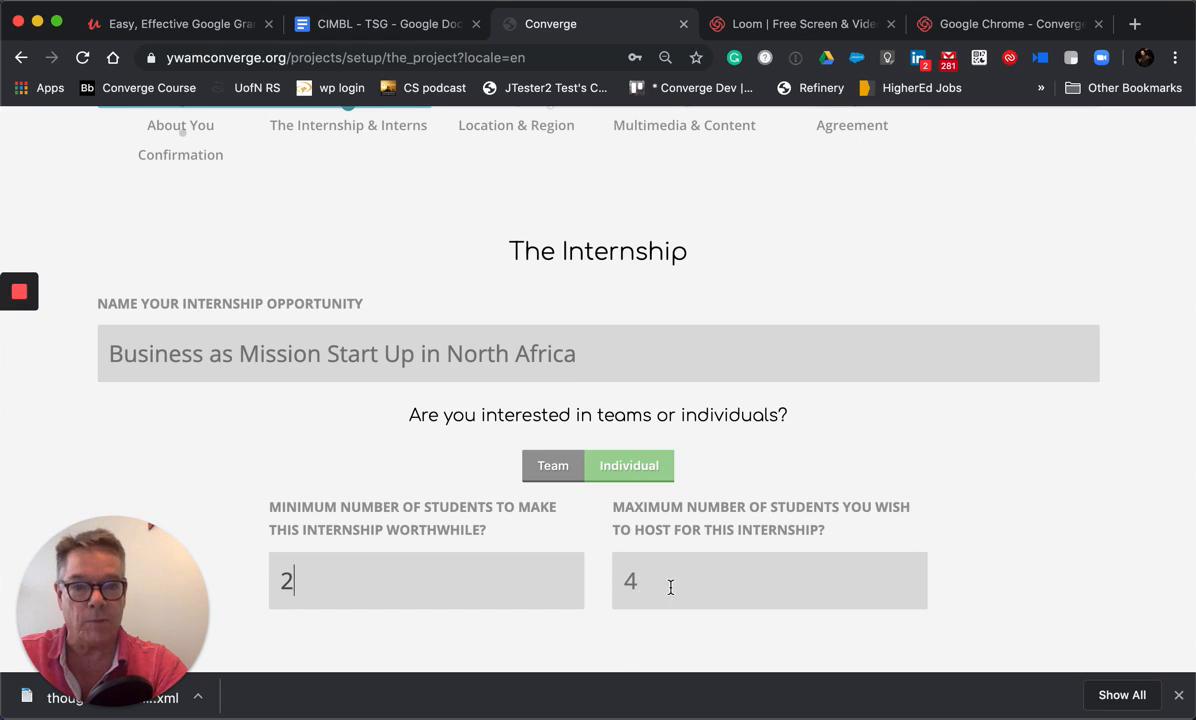
Choose Jun 1, 2020 - Jul 26, 2020 as the first internship session period.
scroll(670, 588, down, 10)
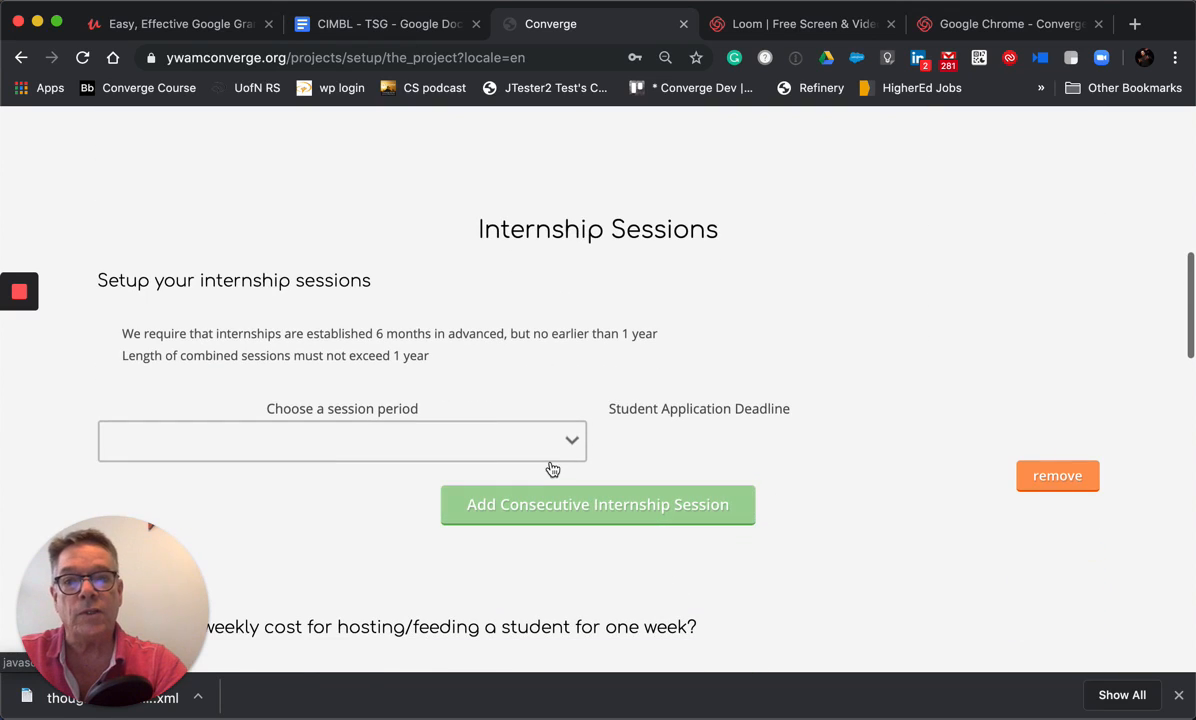
click(560, 448)
scroll(475, 405, down, 1)
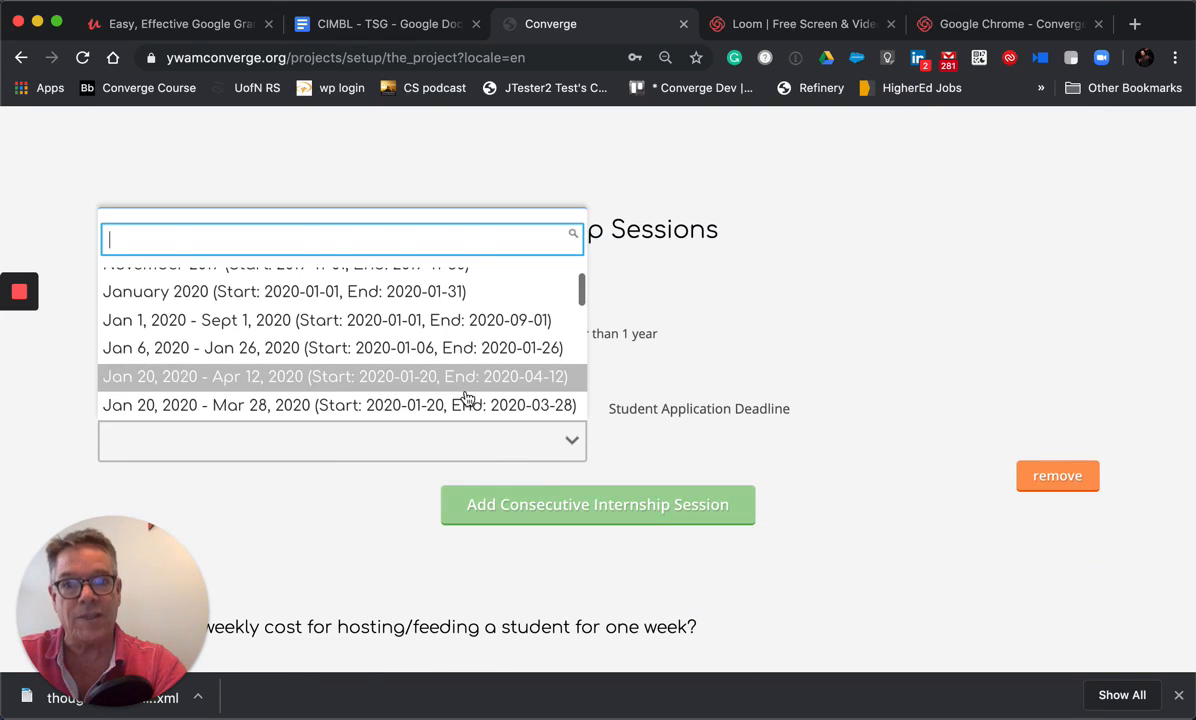
scroll(467, 398, down, 5)
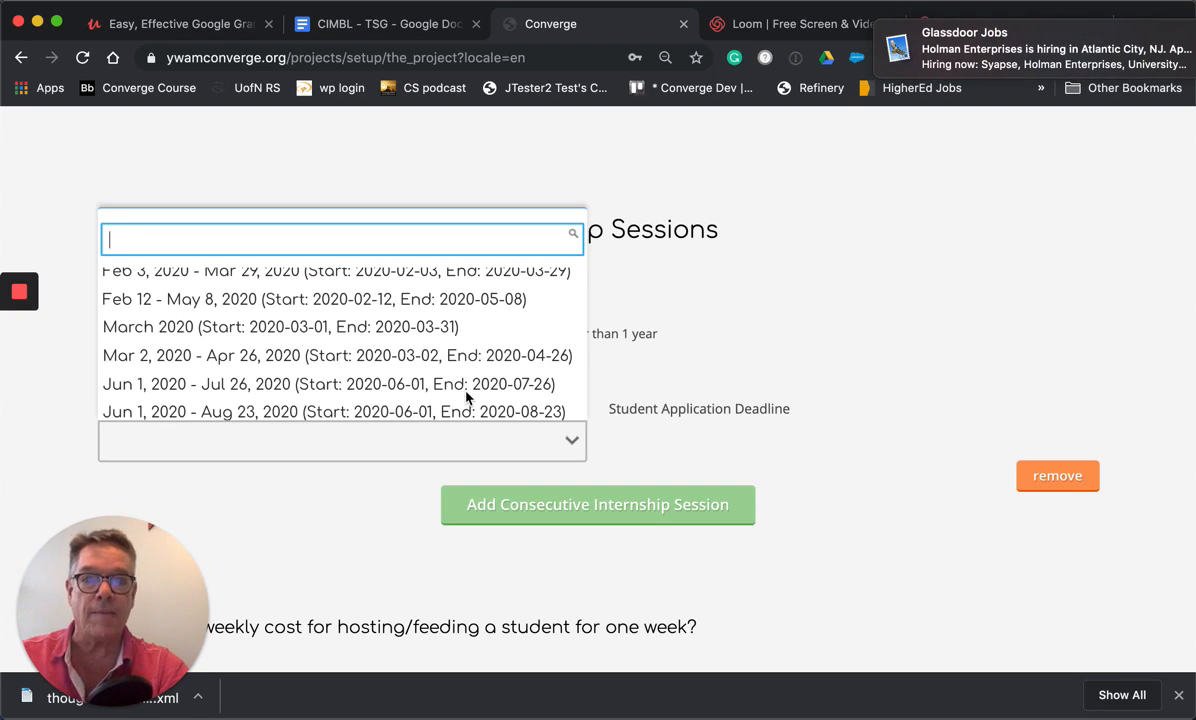
click(357, 385)
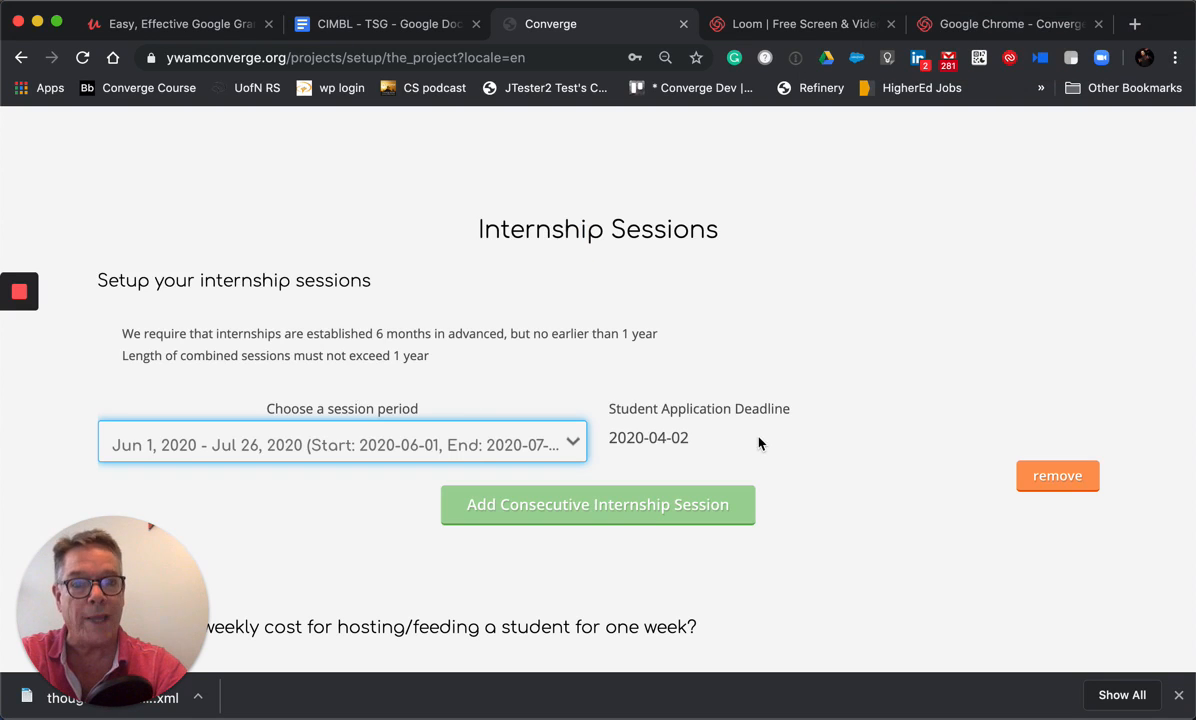
Add a consecutive internship session and set its period to Sept 2020 (Start: 2020-09-01, End: 2020-09-30).
click(610, 510)
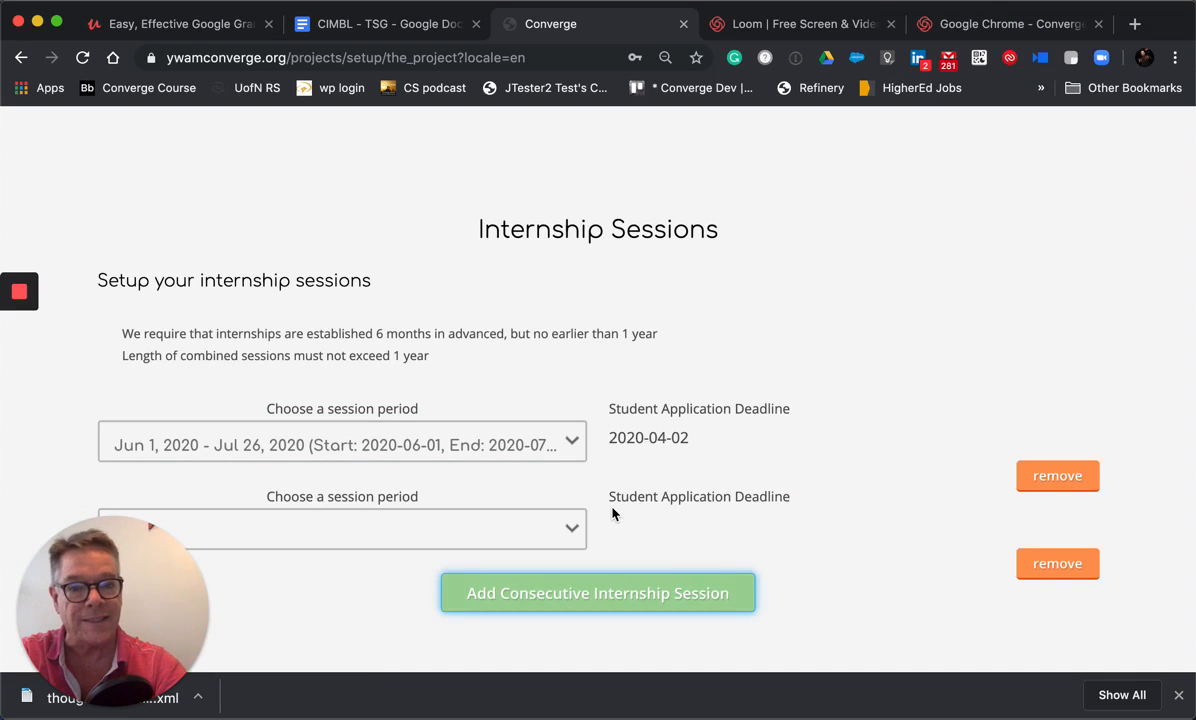
scroll(612, 513, down, 3)
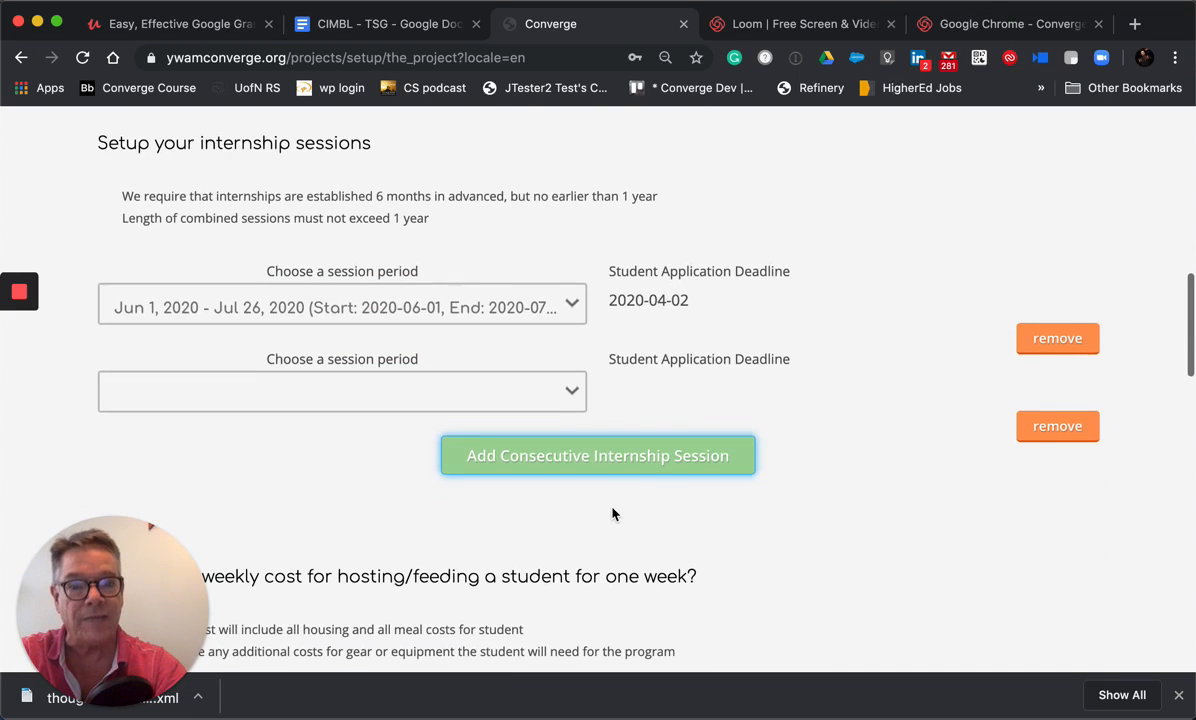
click(449, 400)
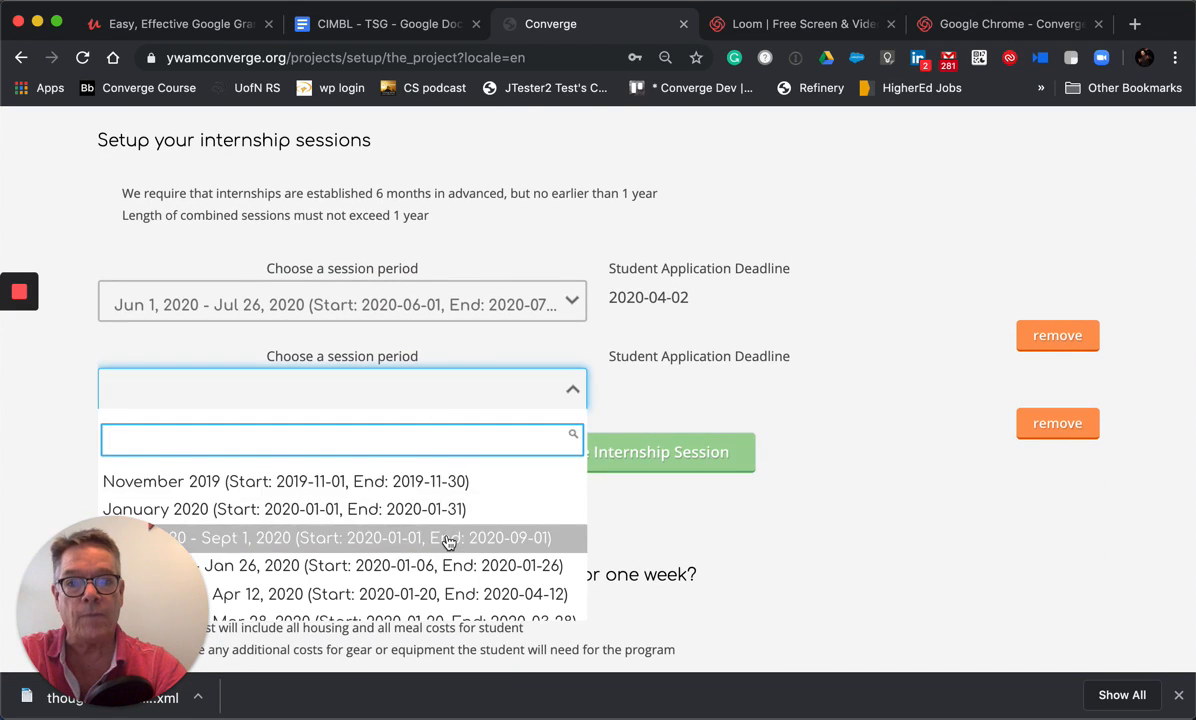
scroll(446, 542, down, 5)
scroll(448, 541, down, 10)
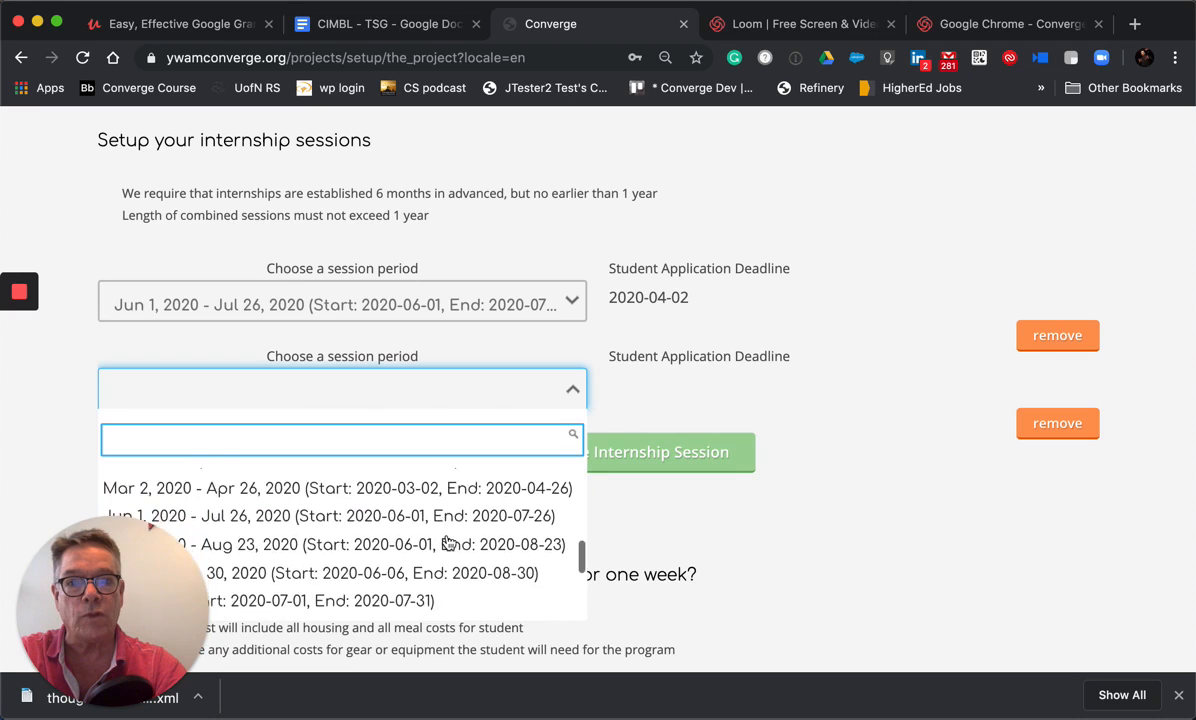
scroll(448, 541, down, 10)
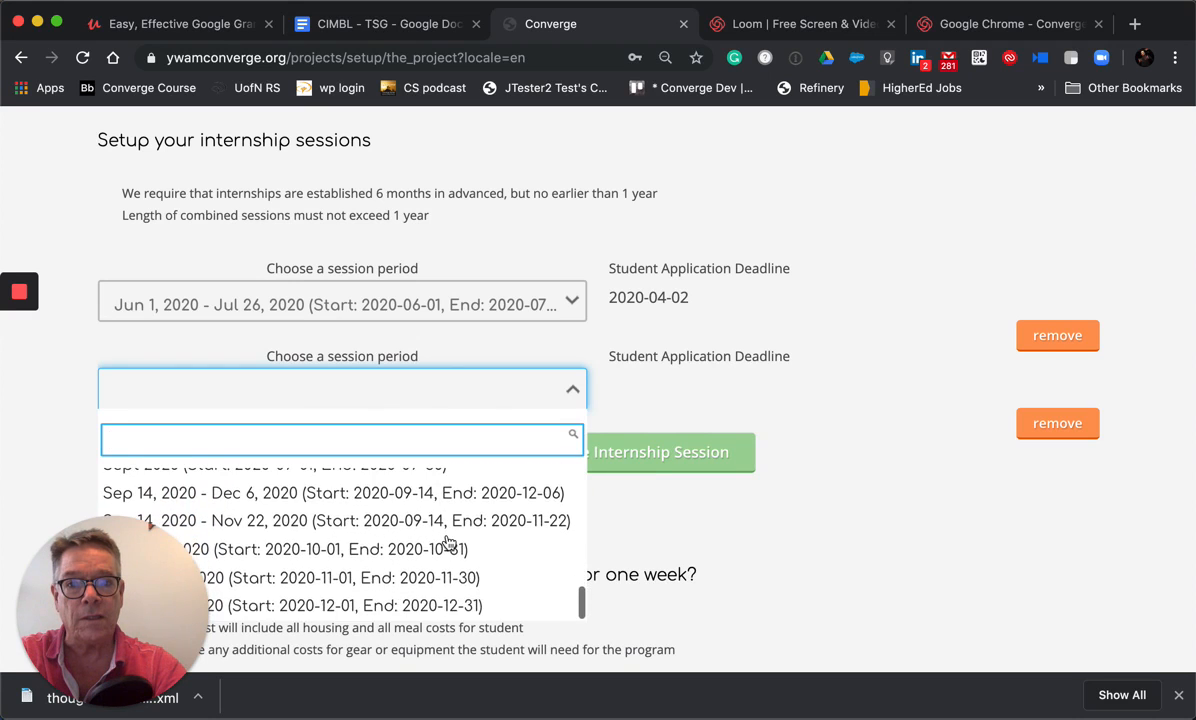
scroll(422, 372, up, 20)
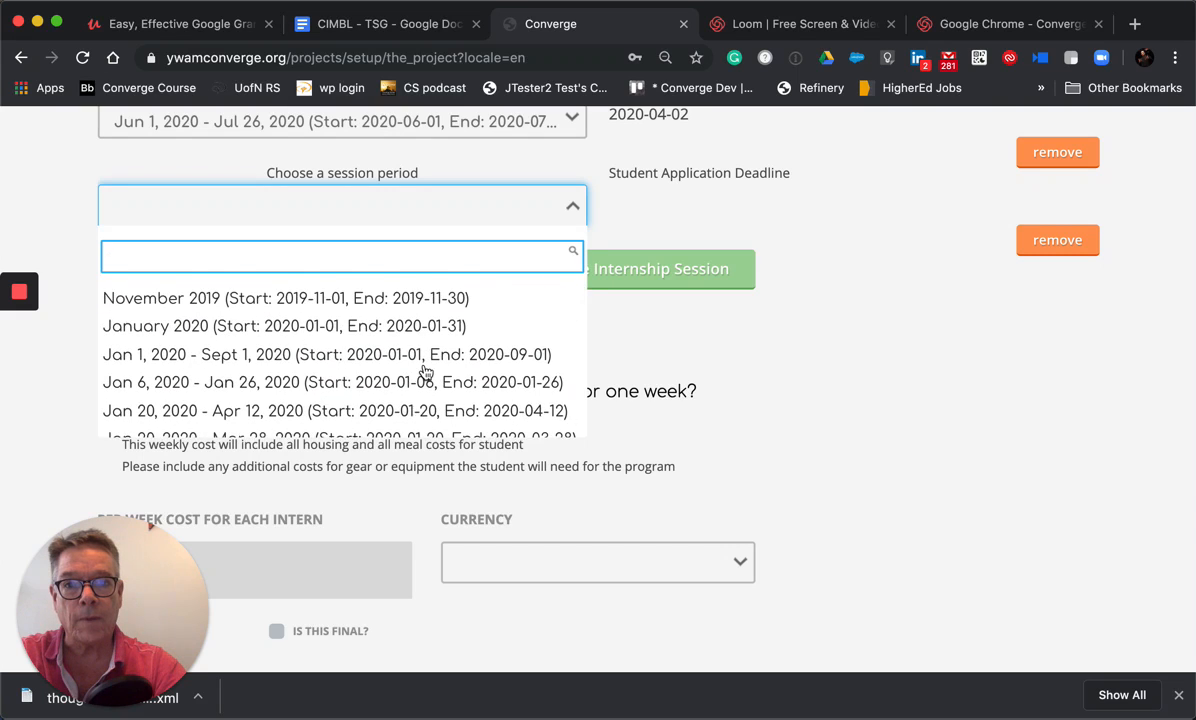
scroll(422, 372, down, 10)
scroll(425, 371, down, 5)
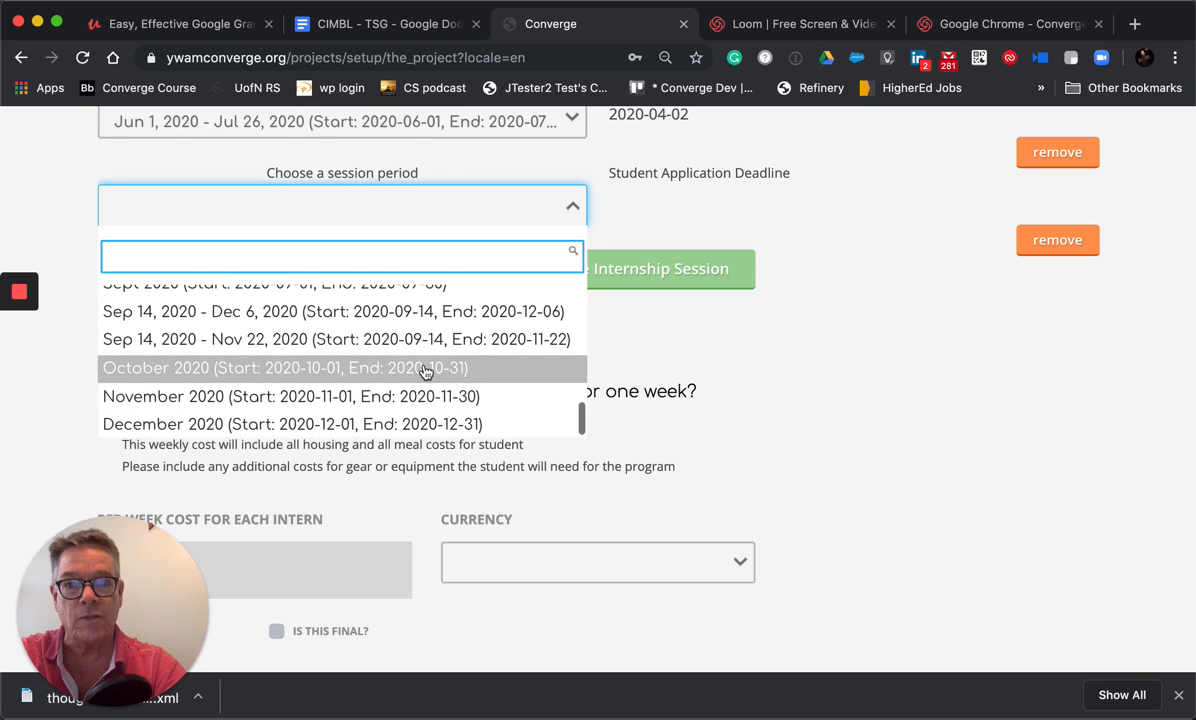
scroll(395, 365, up, 1)
click(336, 316)
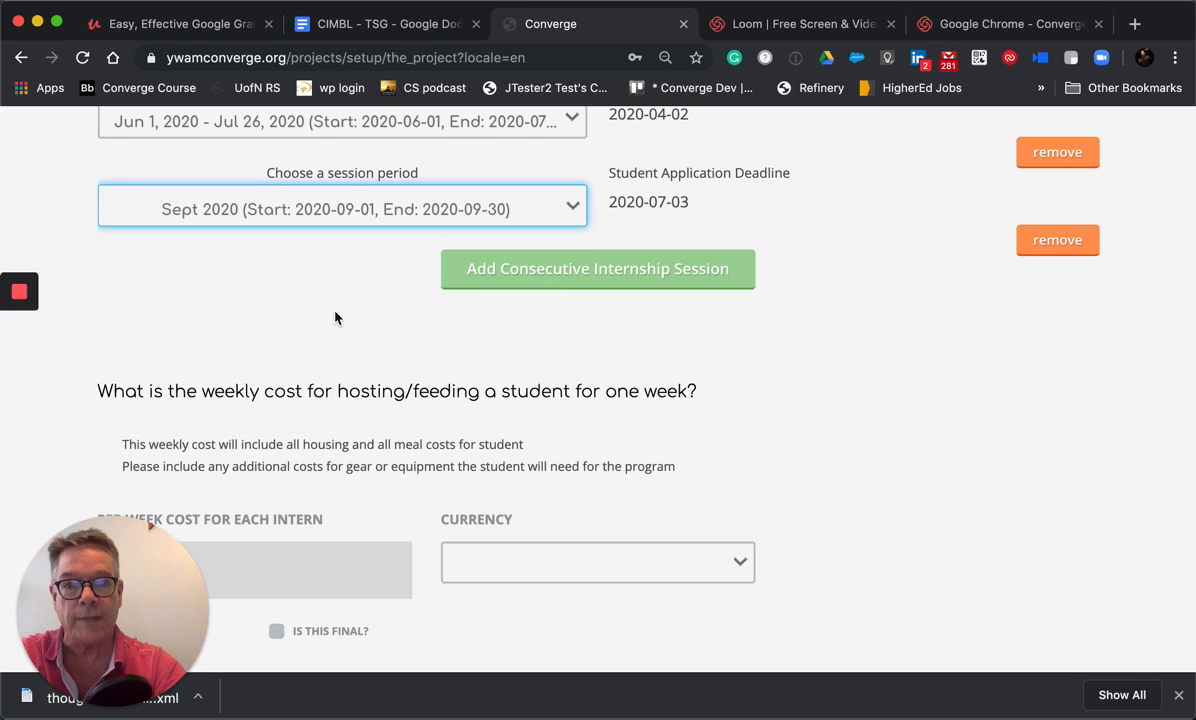
Enter 100 as the per-week cost for each intern.
scroll(572, 490, down, 4)
scroll(572, 490, up, 2)
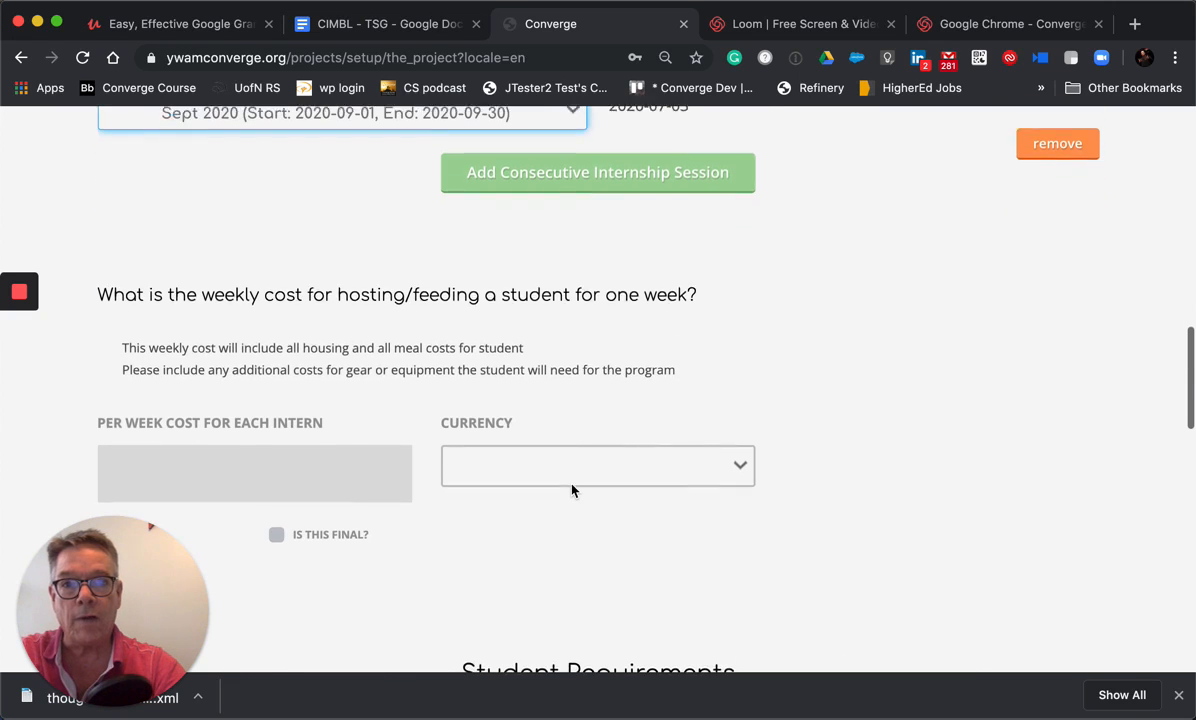
click(315, 483)
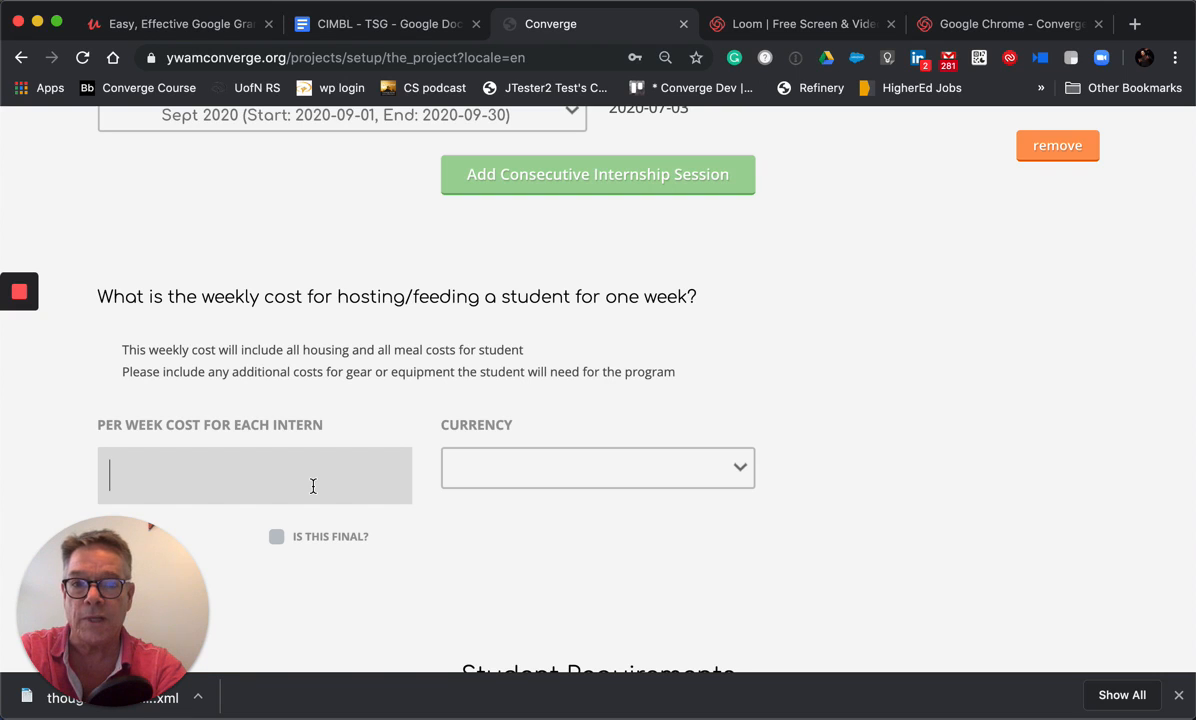
click(313, 486)
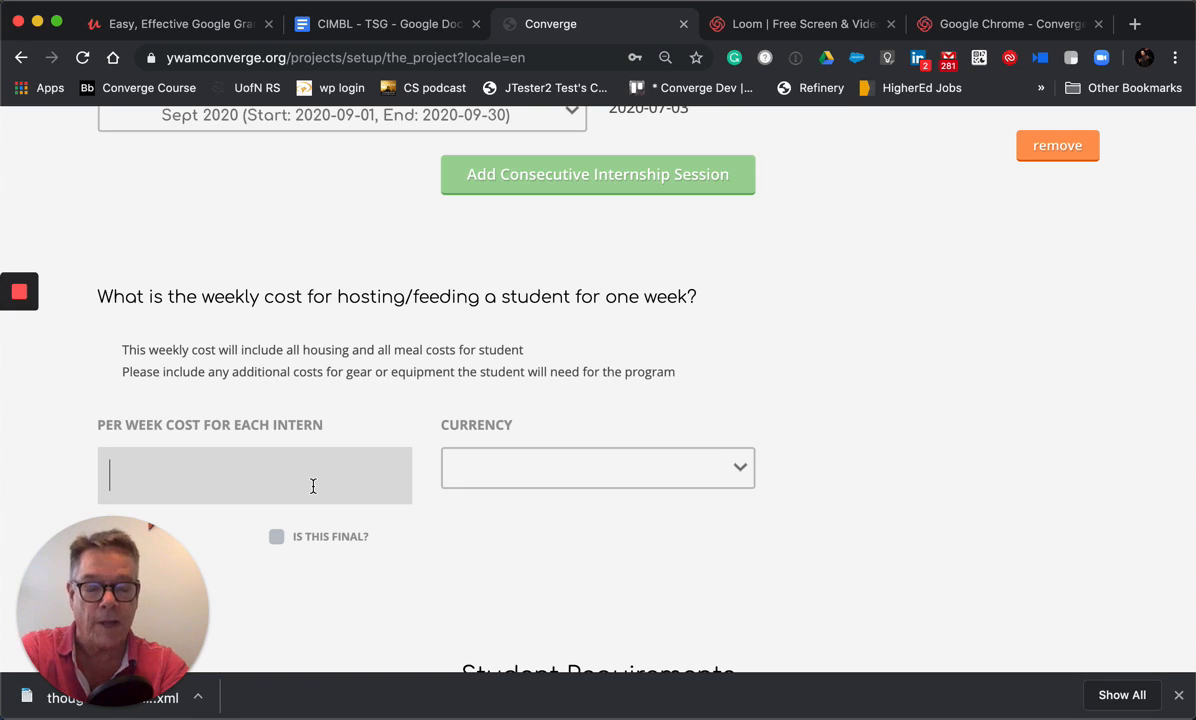
text(1)
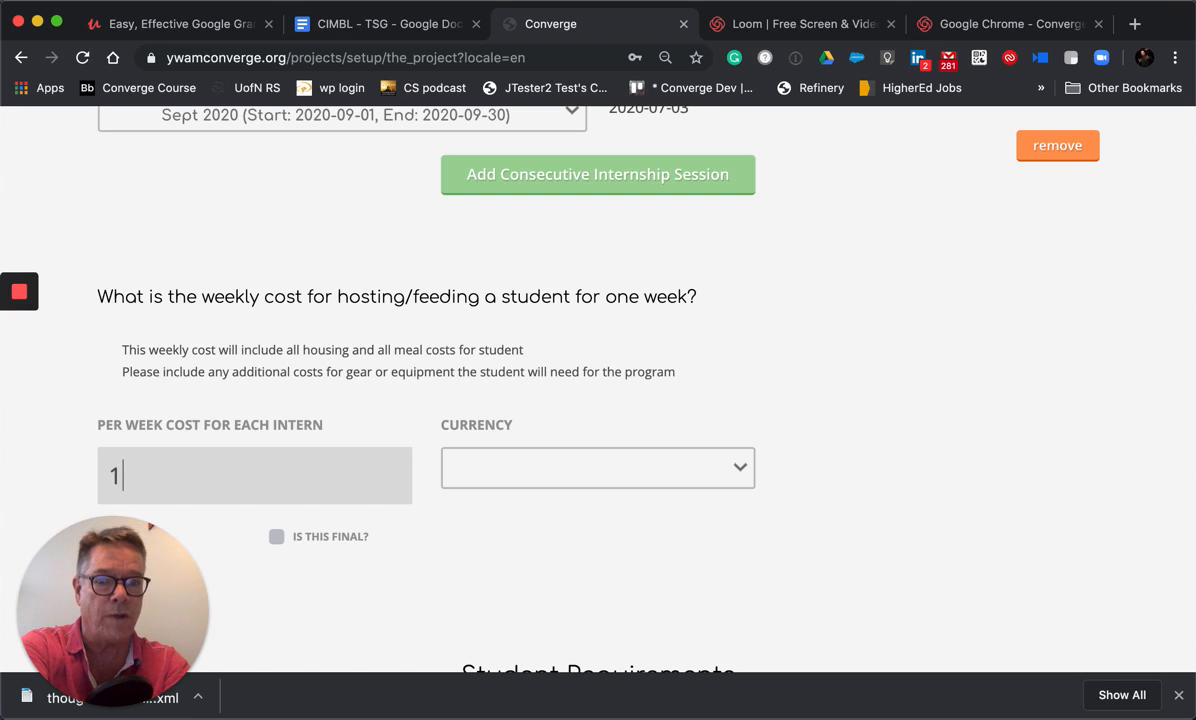
text(00)
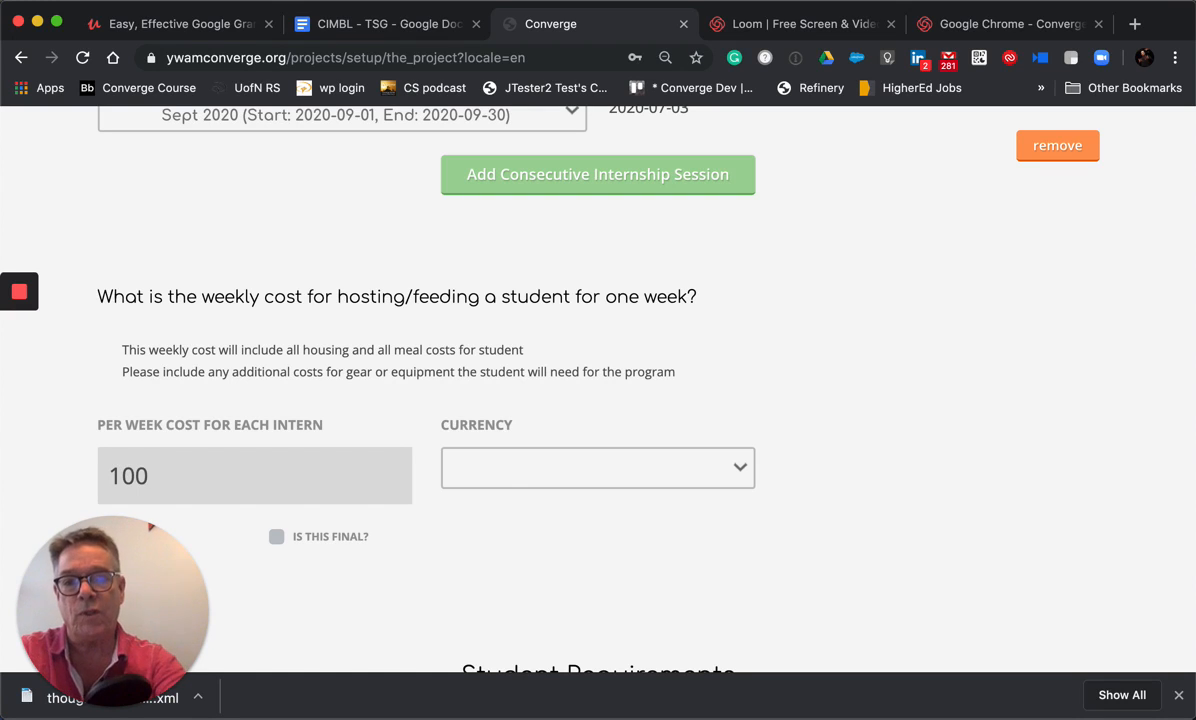
Select United States Dollar (USD) as the currency of the weekly cost and mark the cost as final.
click(528, 469)
scroll(555, 348, down, 10)
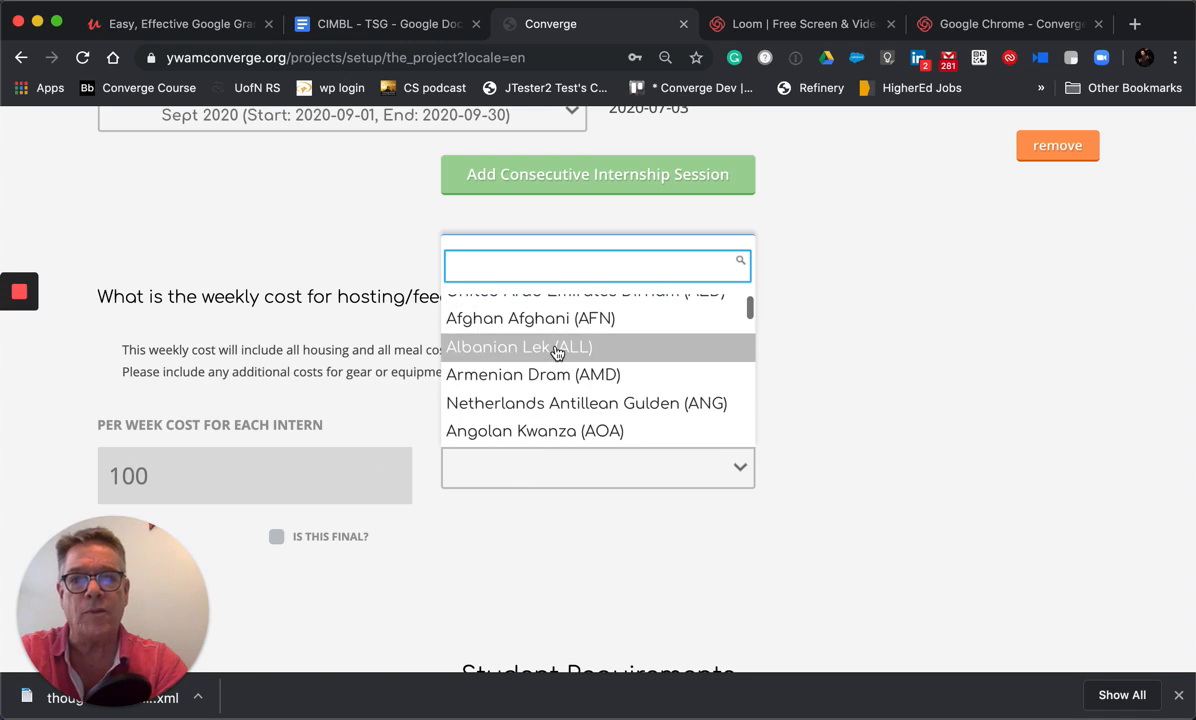
scroll(557, 352, down, 15)
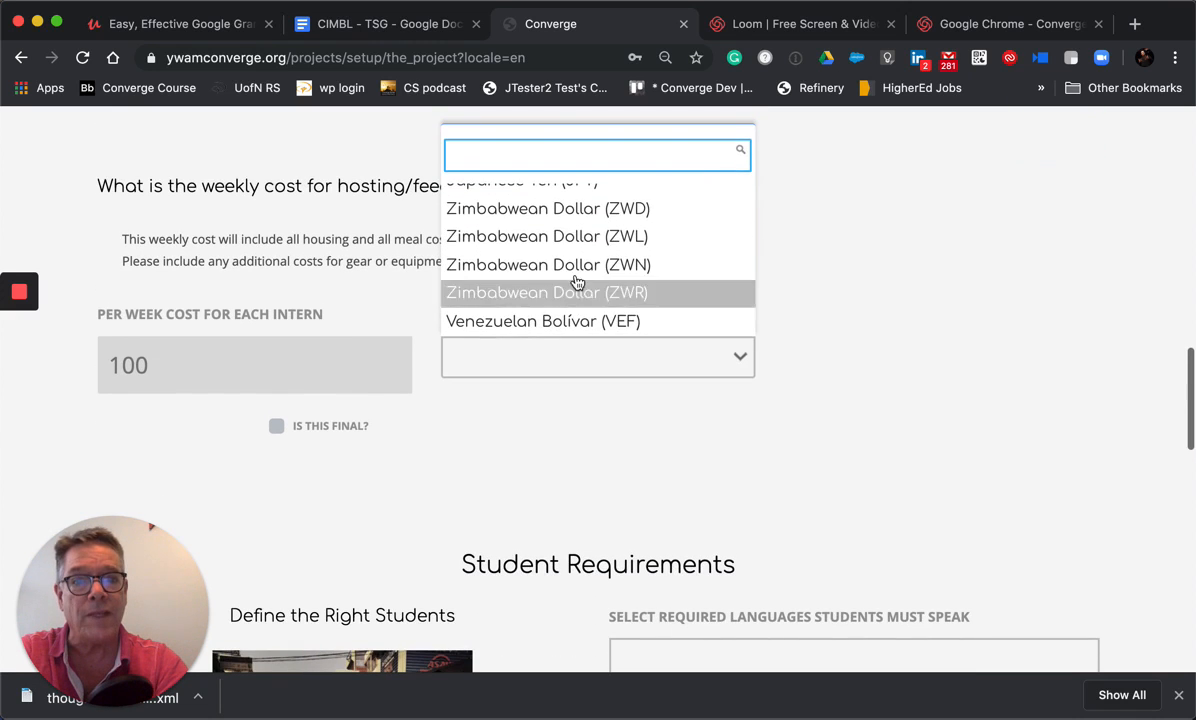
scroll(575, 275, up, 5)
scroll(593, 253, up, 5)
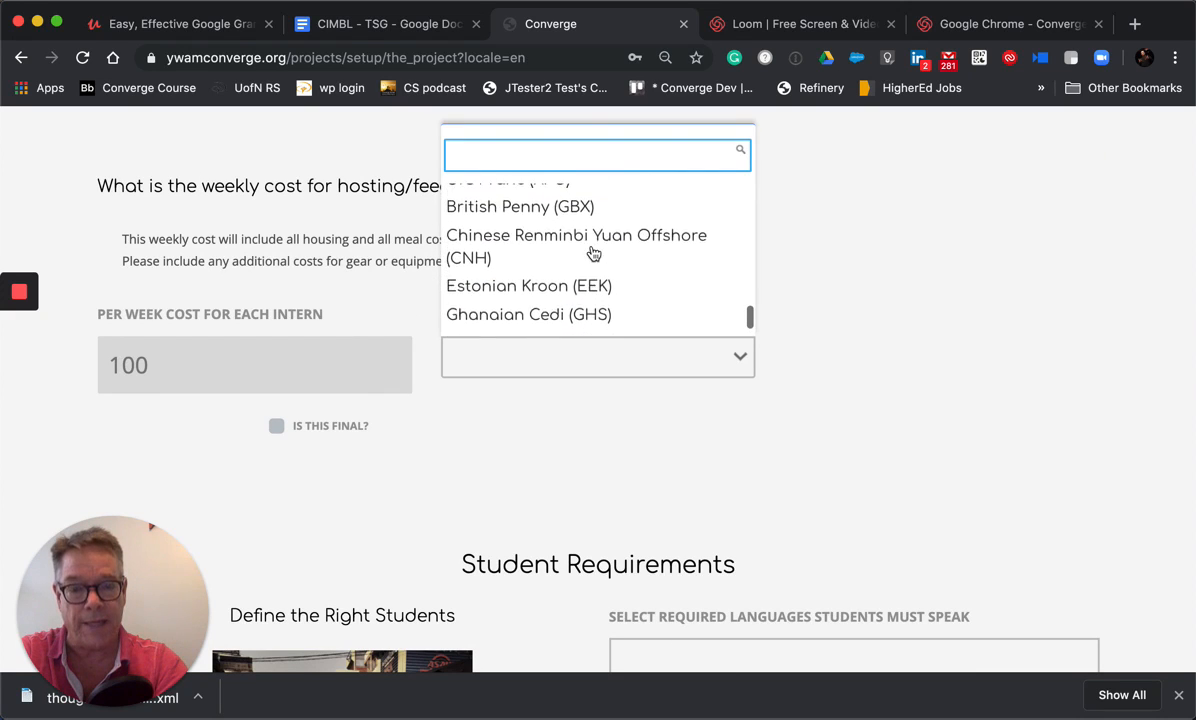
scroll(593, 253, up, 5)
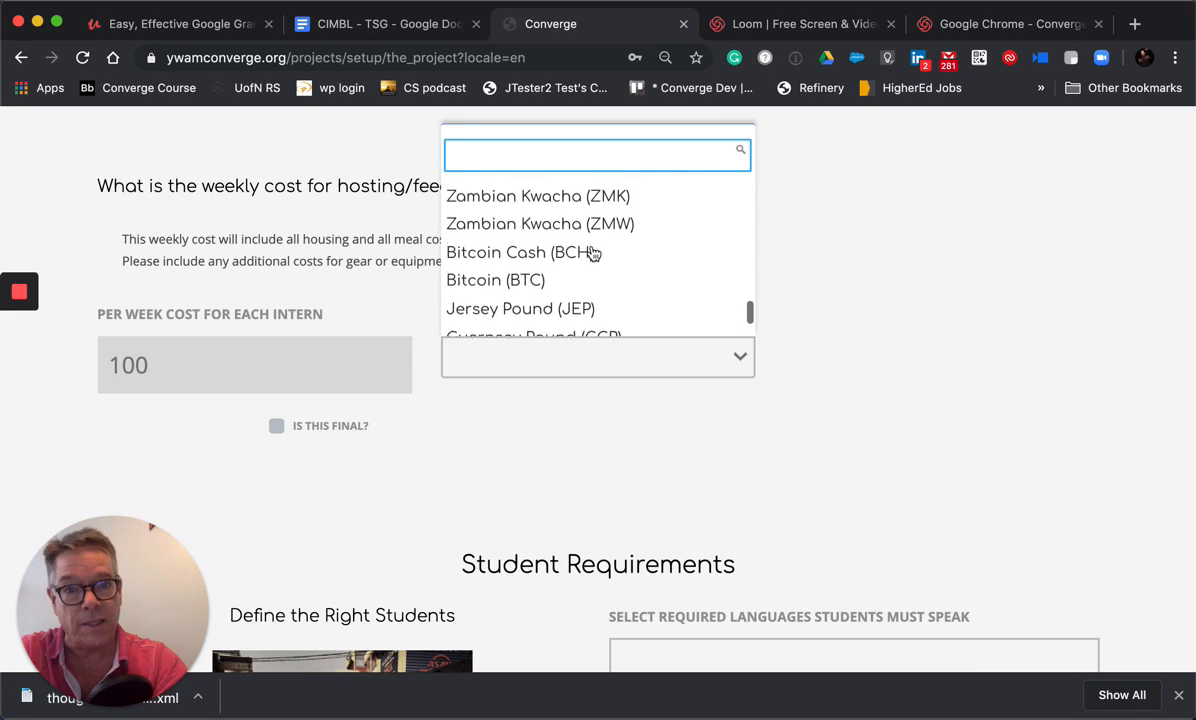
scroll(593, 253, up, 5)
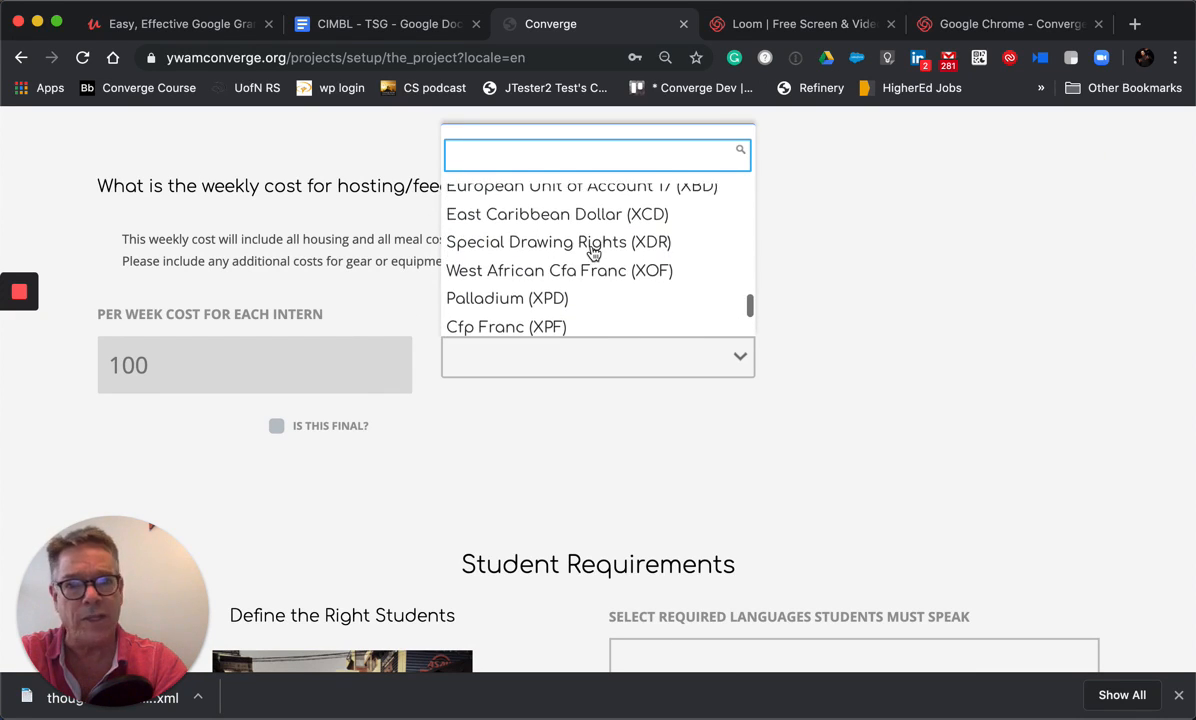
scroll(593, 253, up, 5)
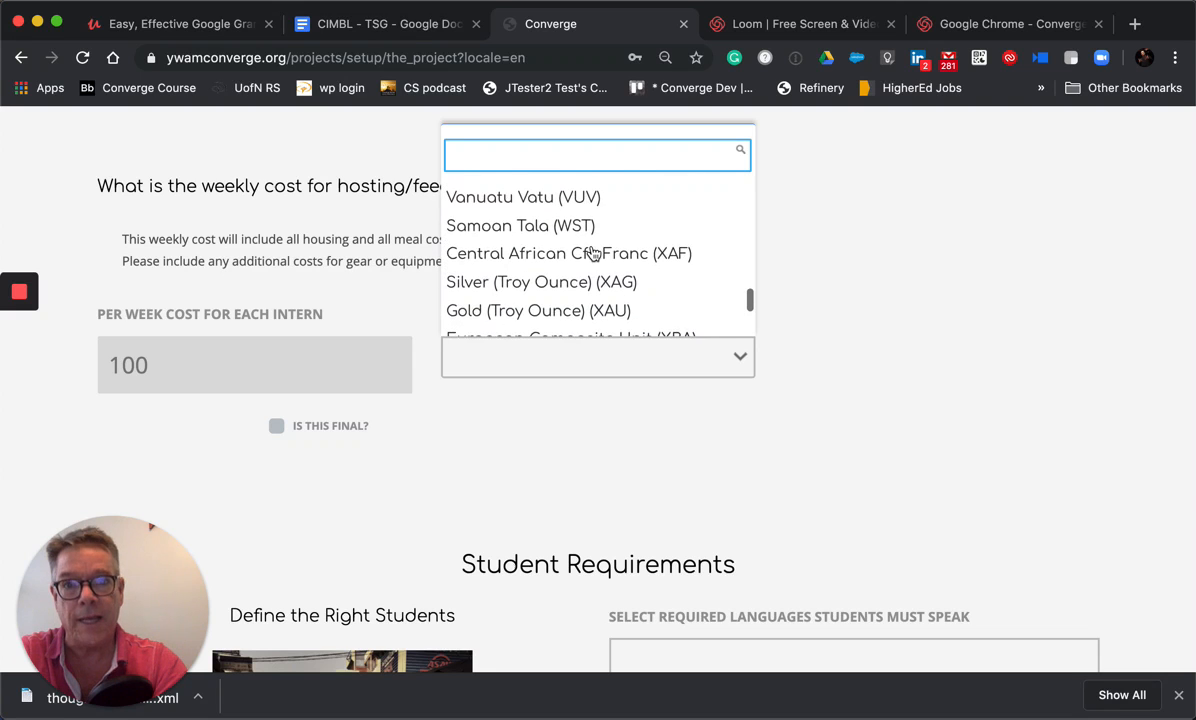
scroll(593, 253, up, 2)
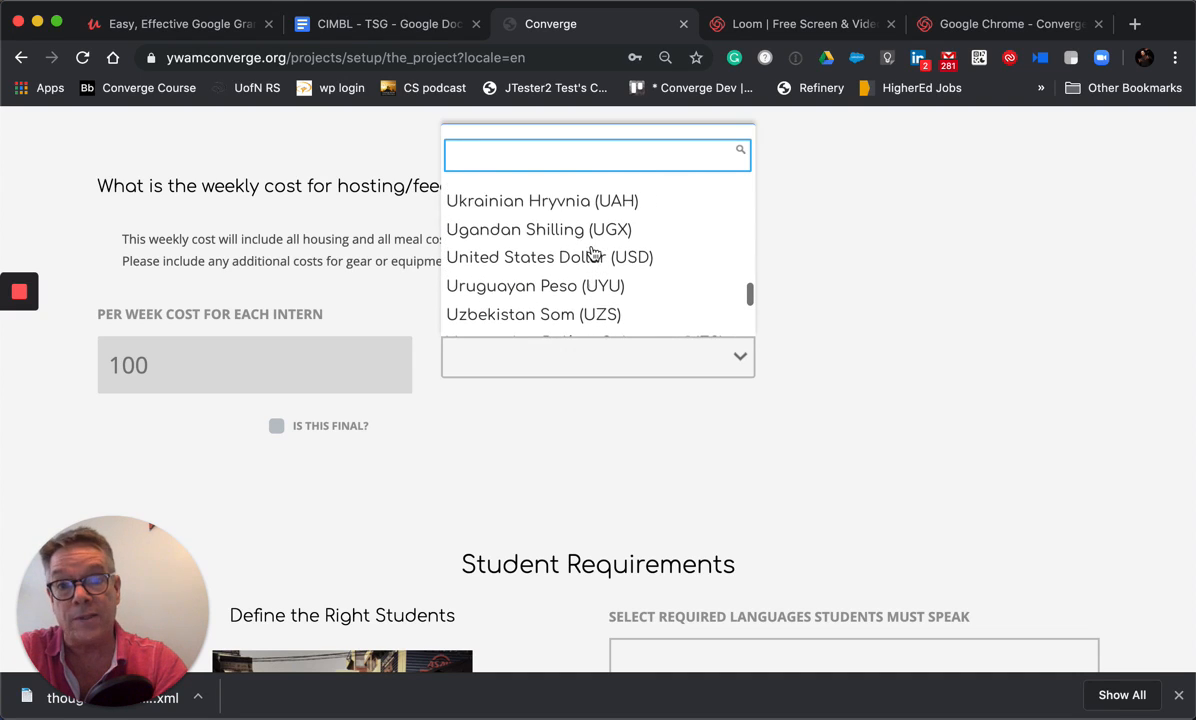
click(577, 257)
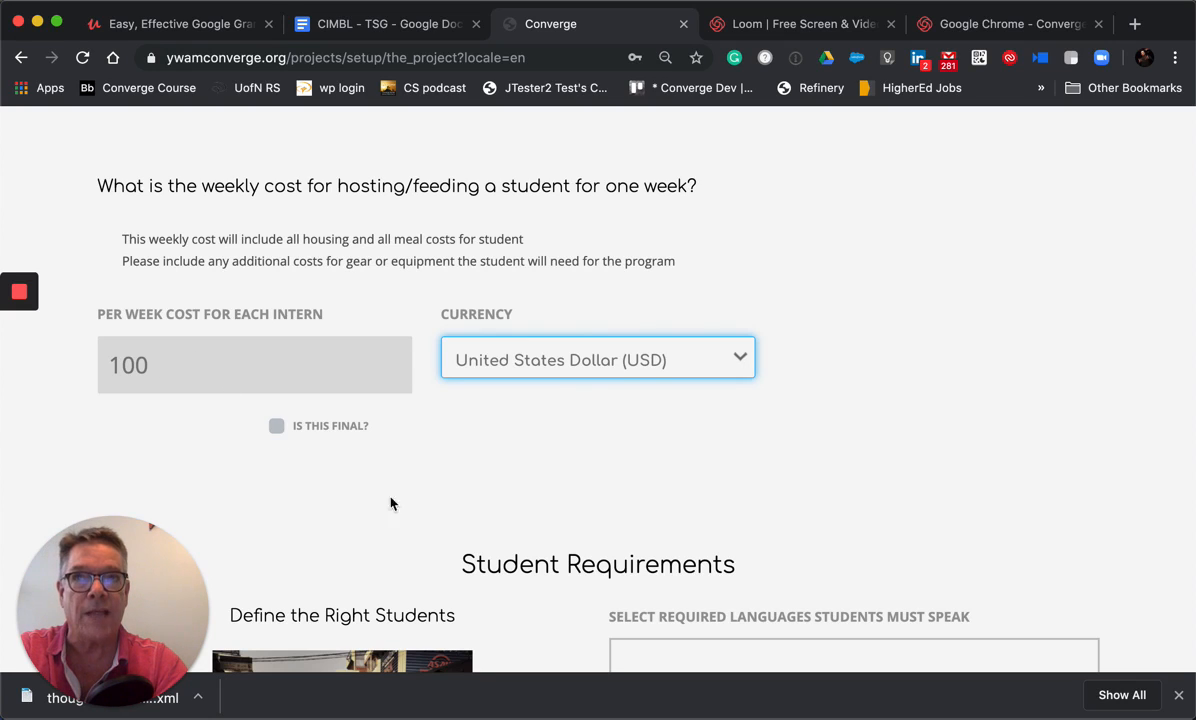
click(277, 427)
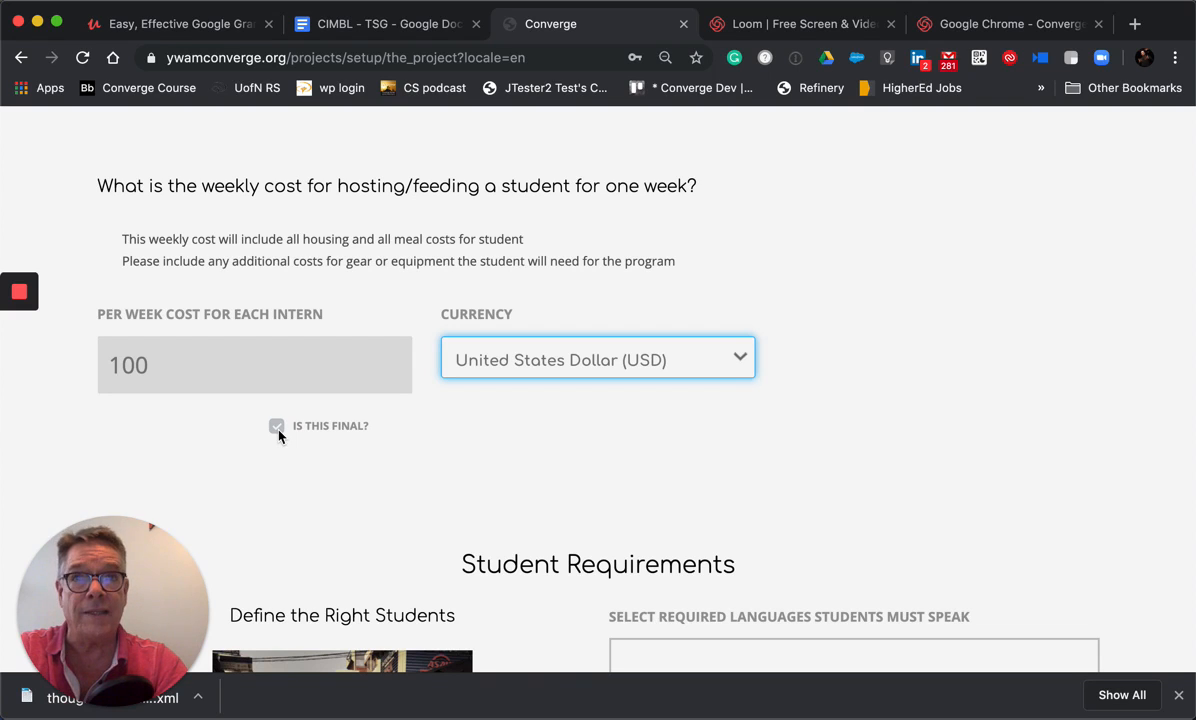
Unmark the weekly intern cost as final and choose United States Dollar (USD) again as its currency.
click(277, 427)
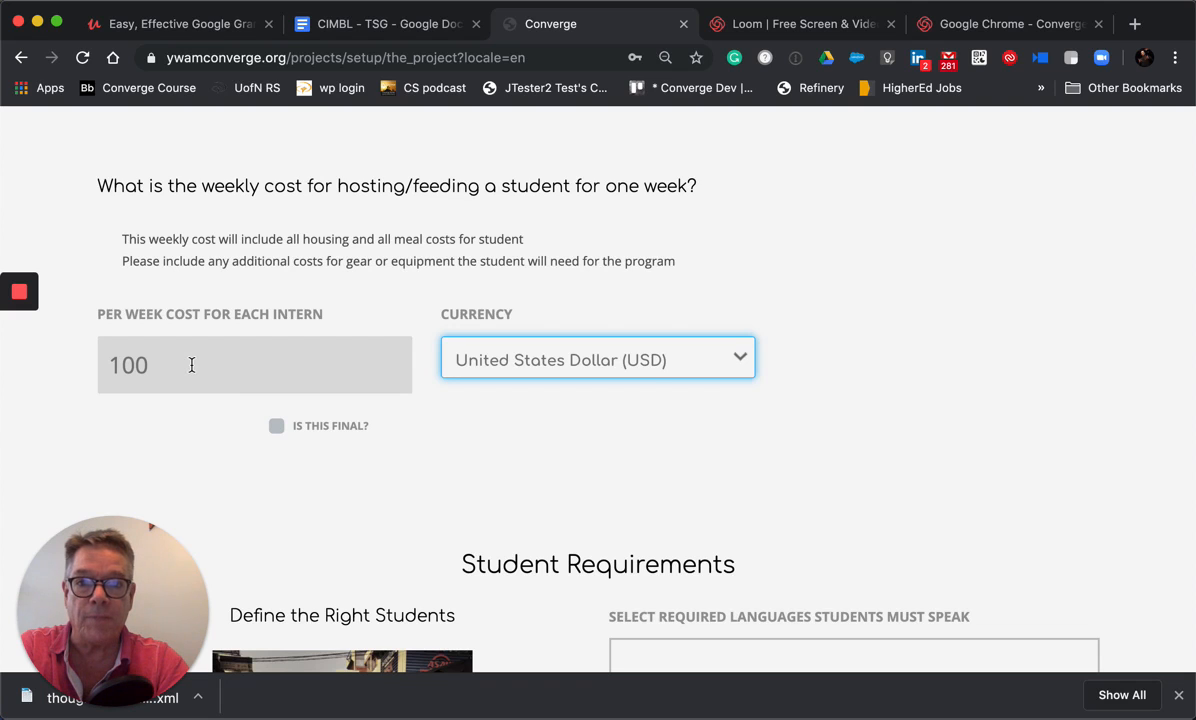
click(700, 366)
scroll(617, 512, up, 1)
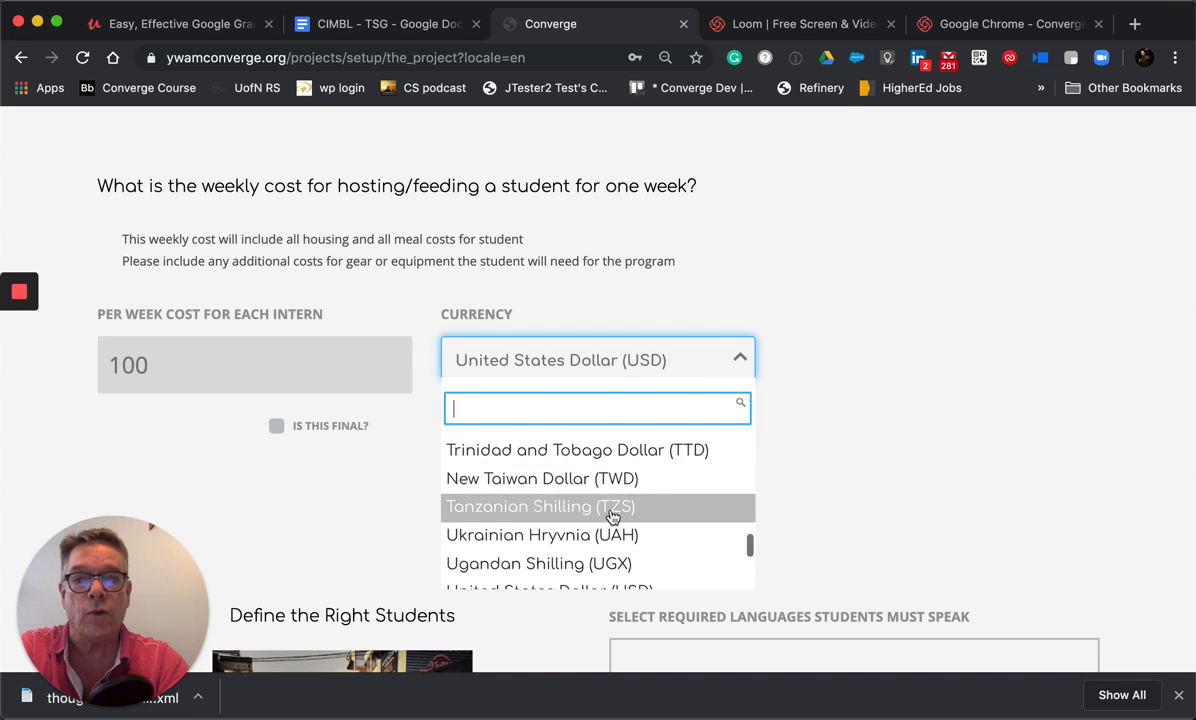
scroll(613, 515, down, 1)
scroll(612, 515, down, 2)
scroll(612, 515, up, 3)
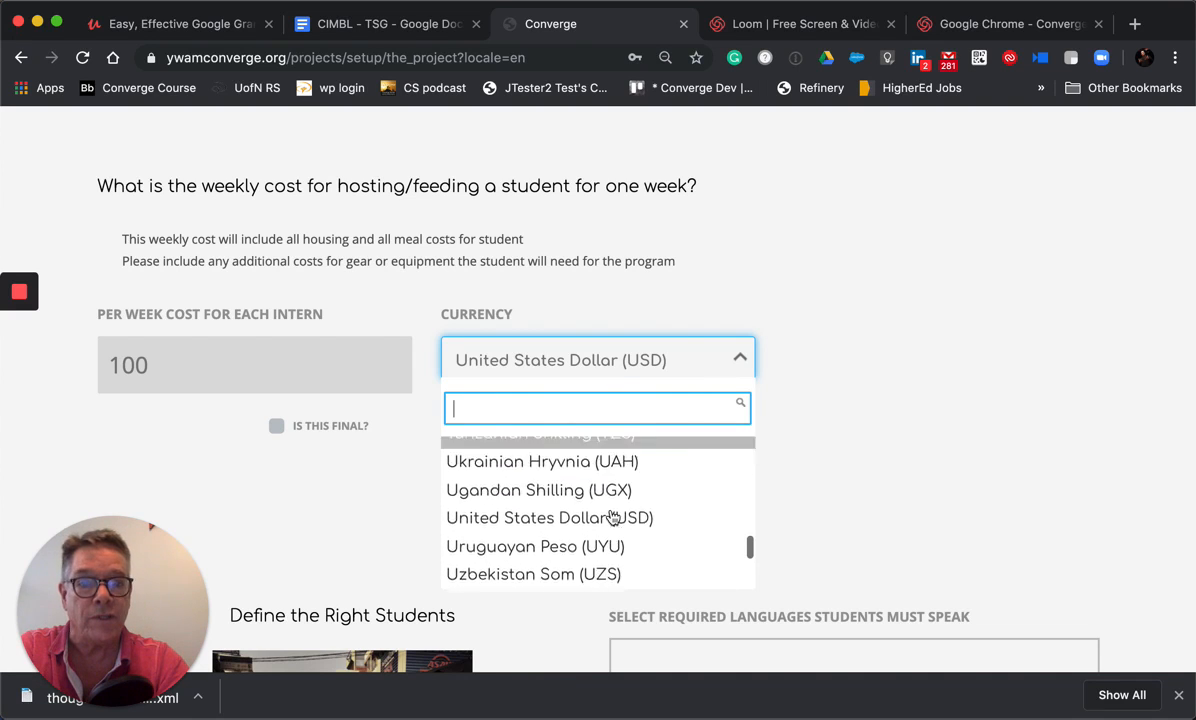
scroll(613, 515, down, 3)
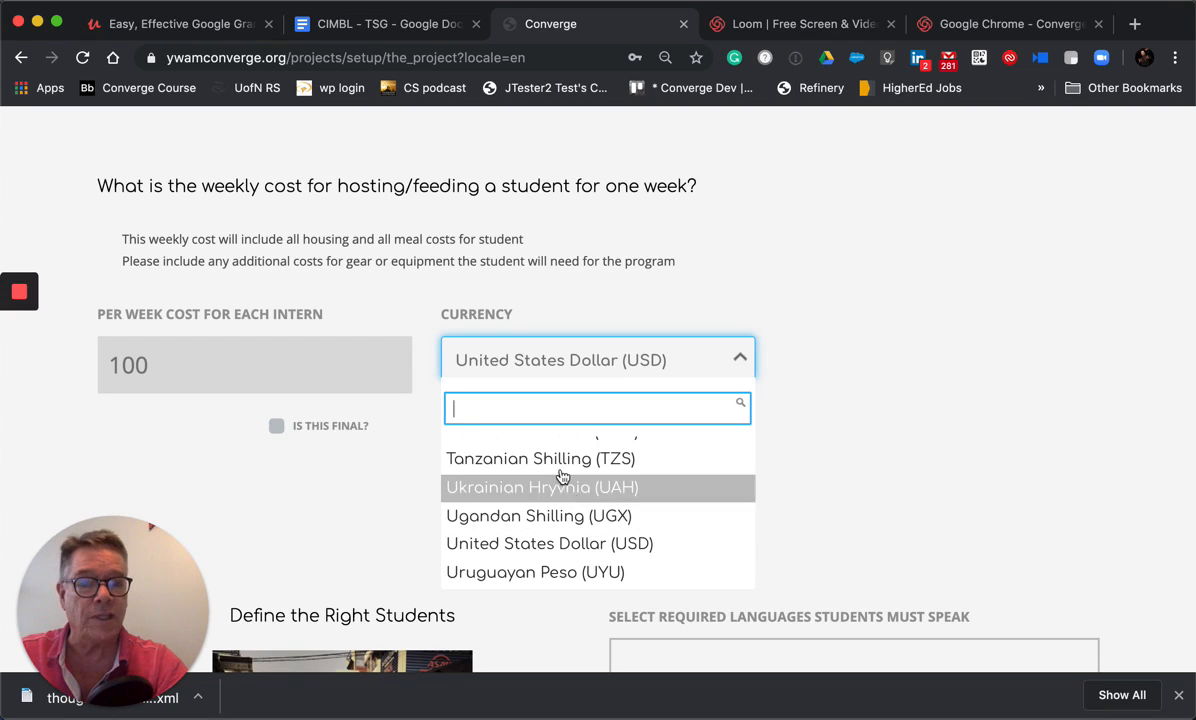
scroll(560, 475, up, 2)
scroll(556, 478, down, 3)
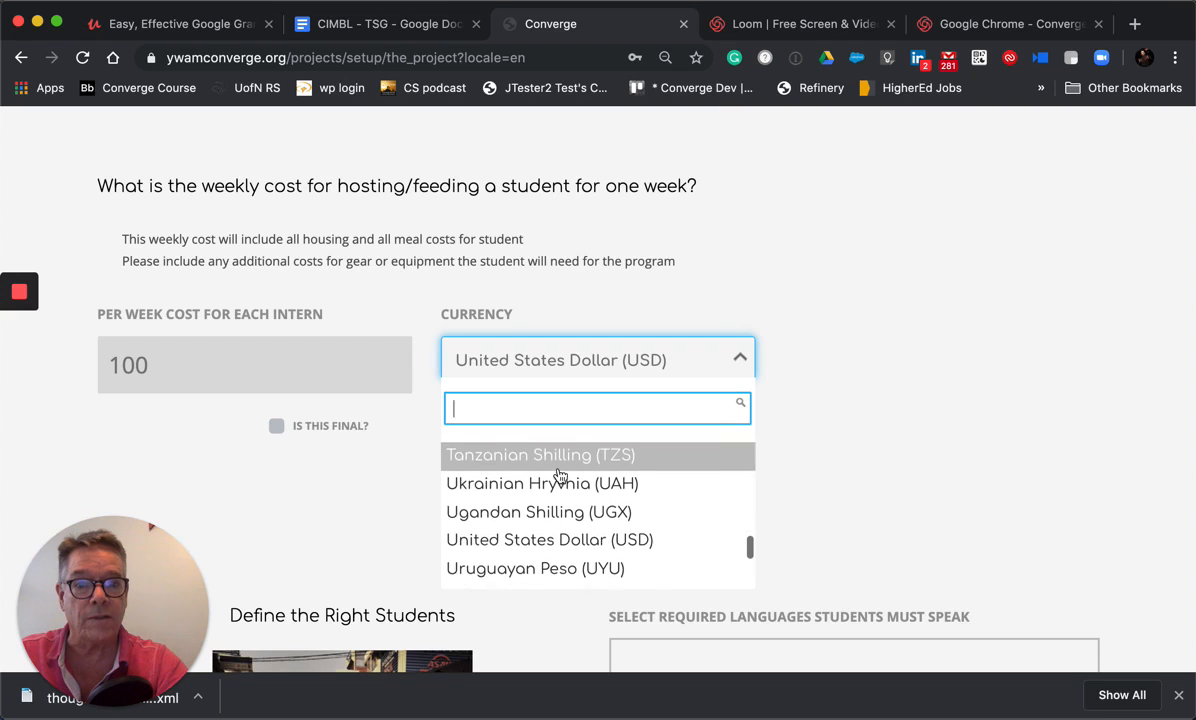
click(540, 537)
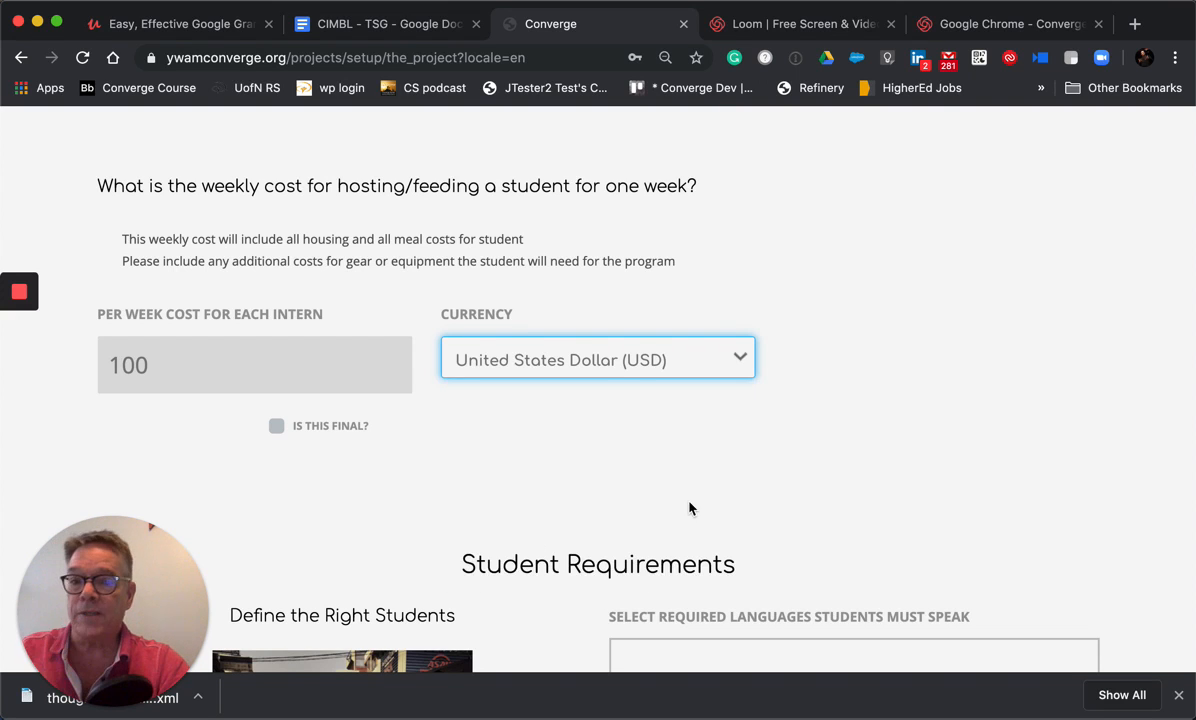
Add English to the languages students are required to speak.
scroll(688, 500, down, 3)
click(683, 400)
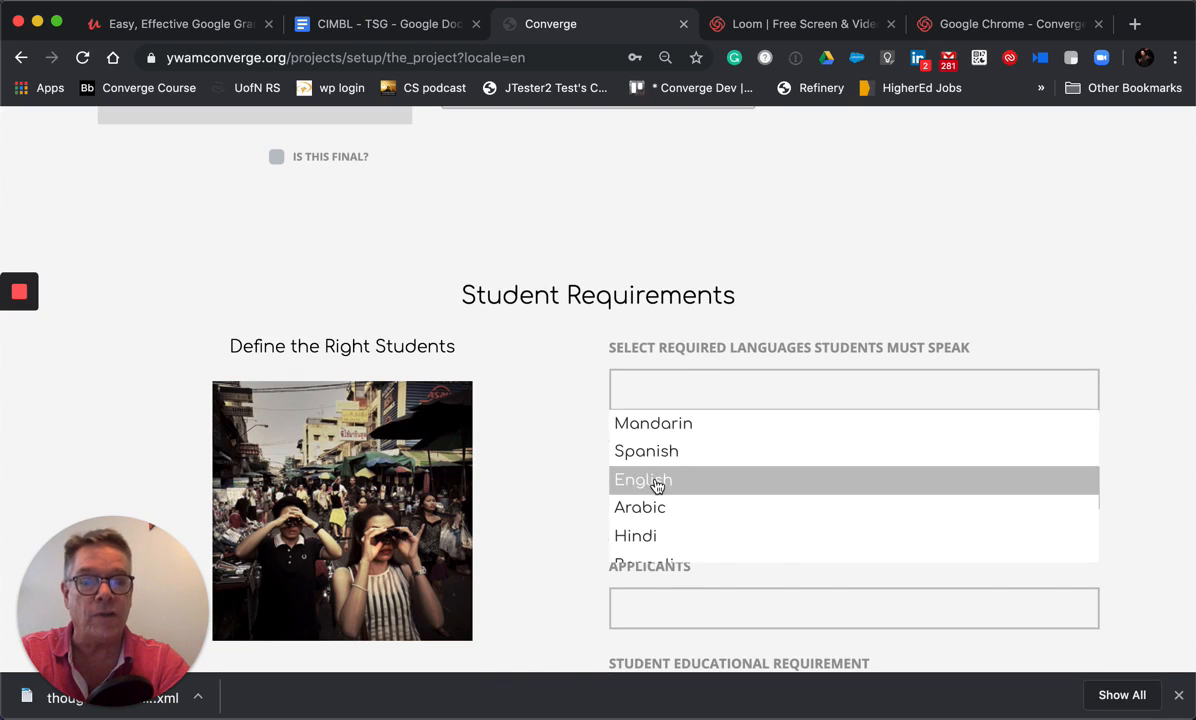
click(656, 481)
click(715, 400)
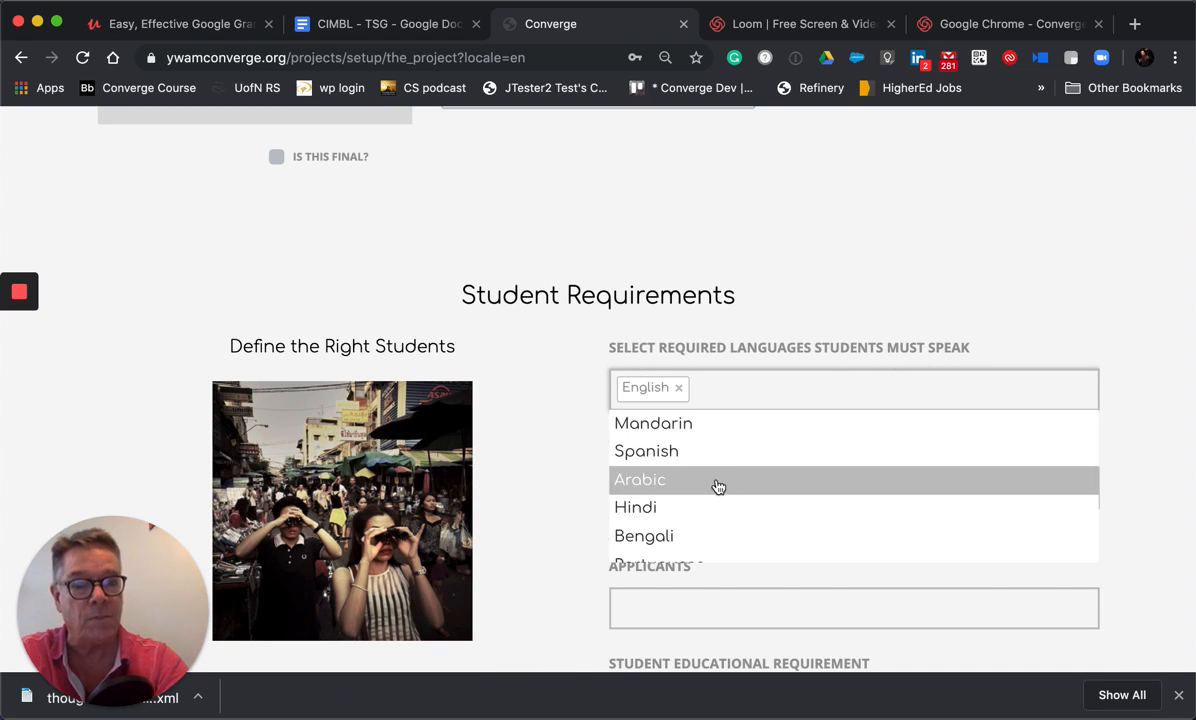
click(697, 455)
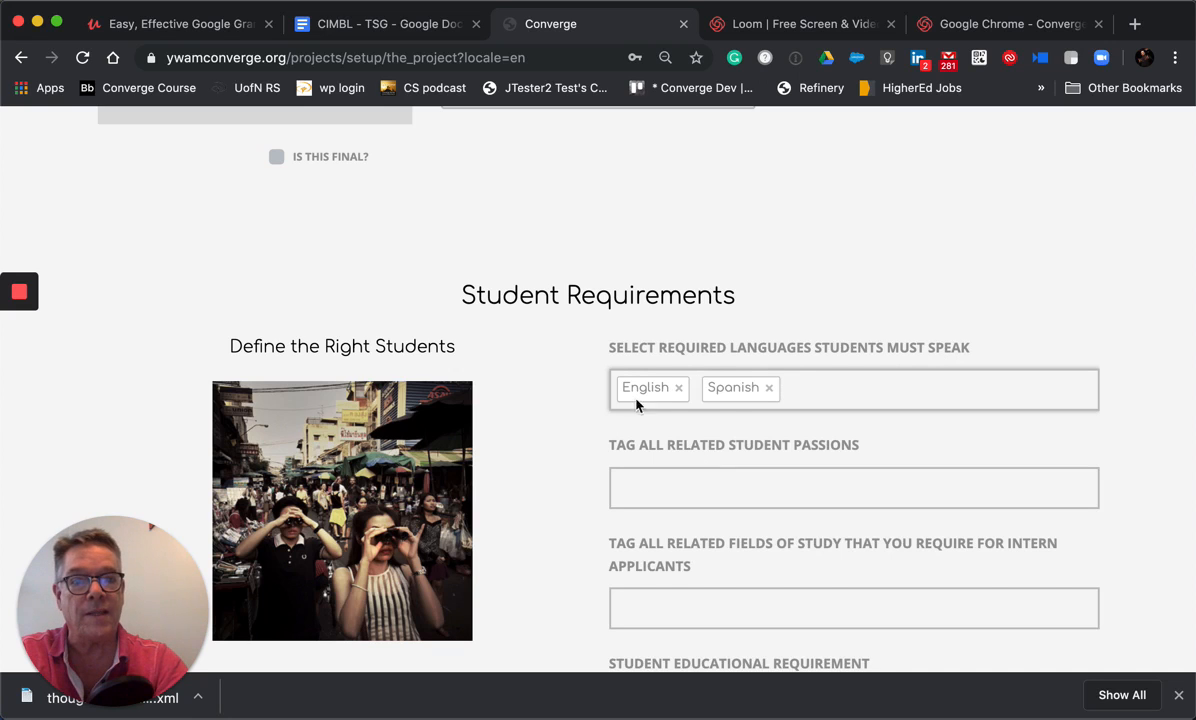
click(770, 388)
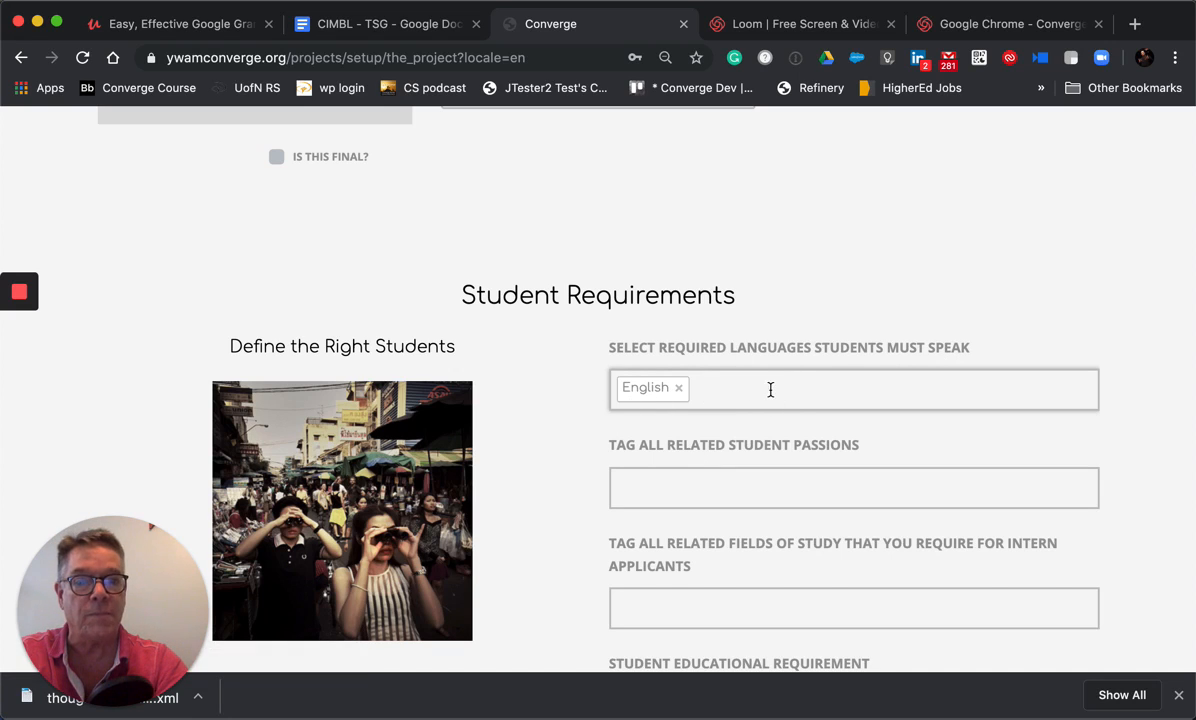
Add Arabic as another language students must speak.
click(716, 395)
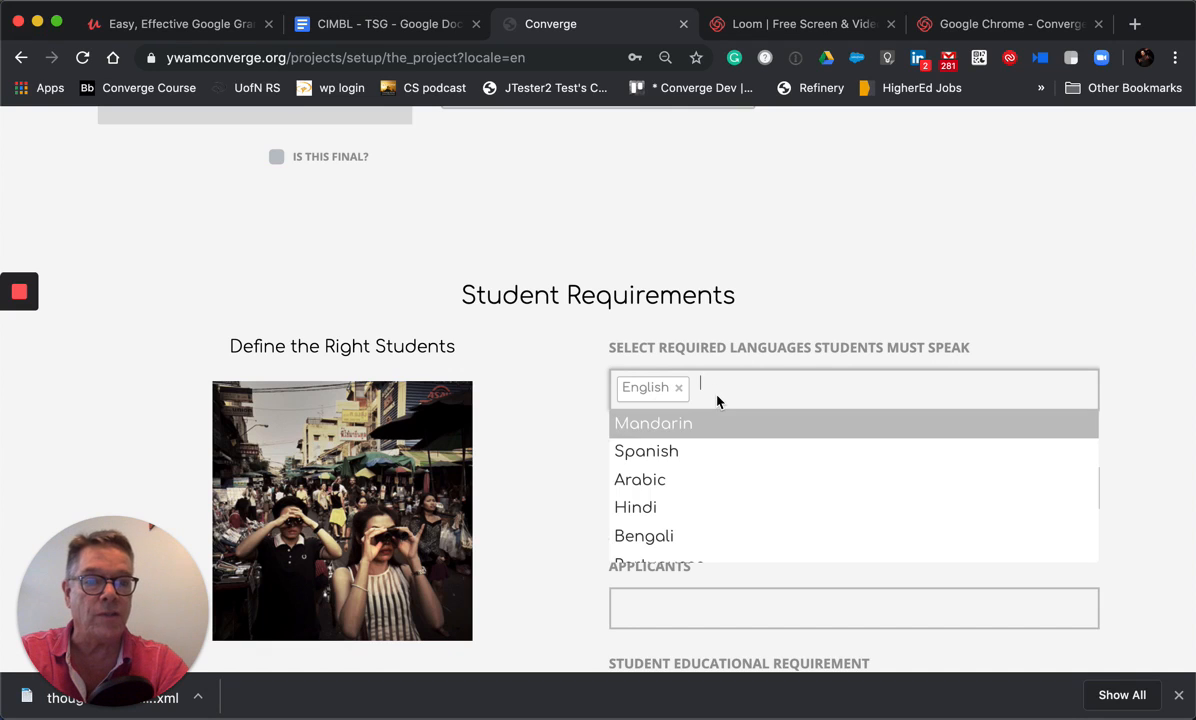
click(648, 497)
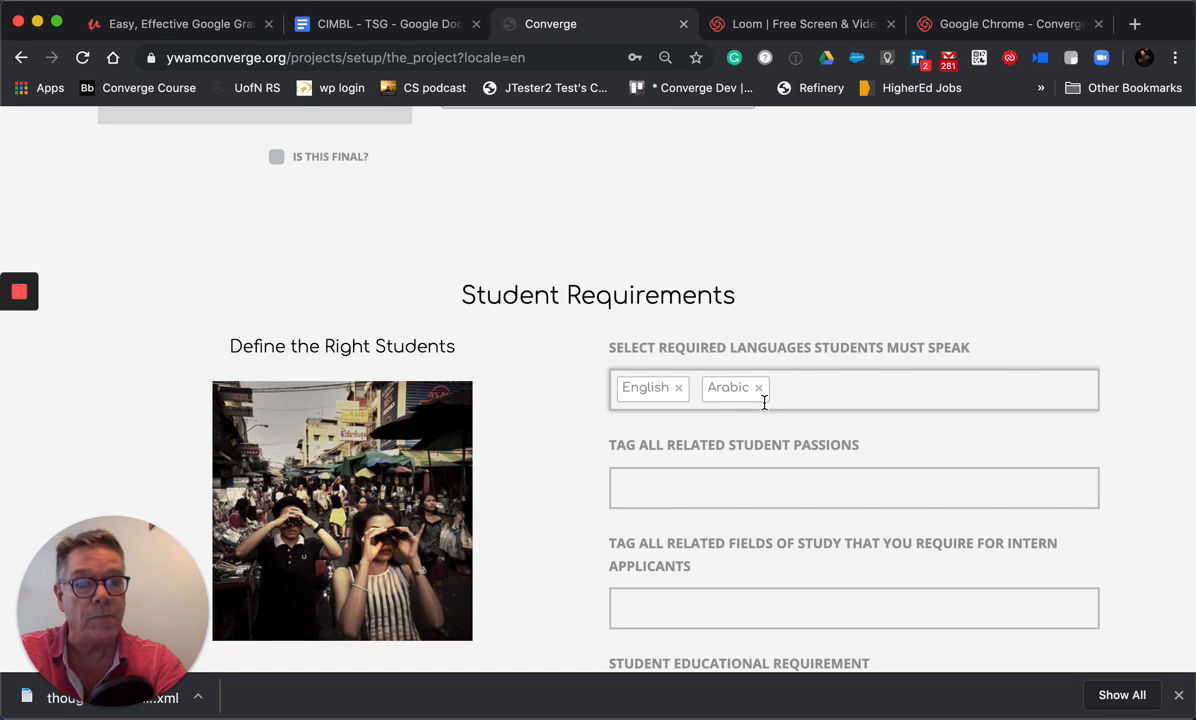
Tag Poverty & Economic Development as a related student passion and review the remaining passion options.
click(725, 494)
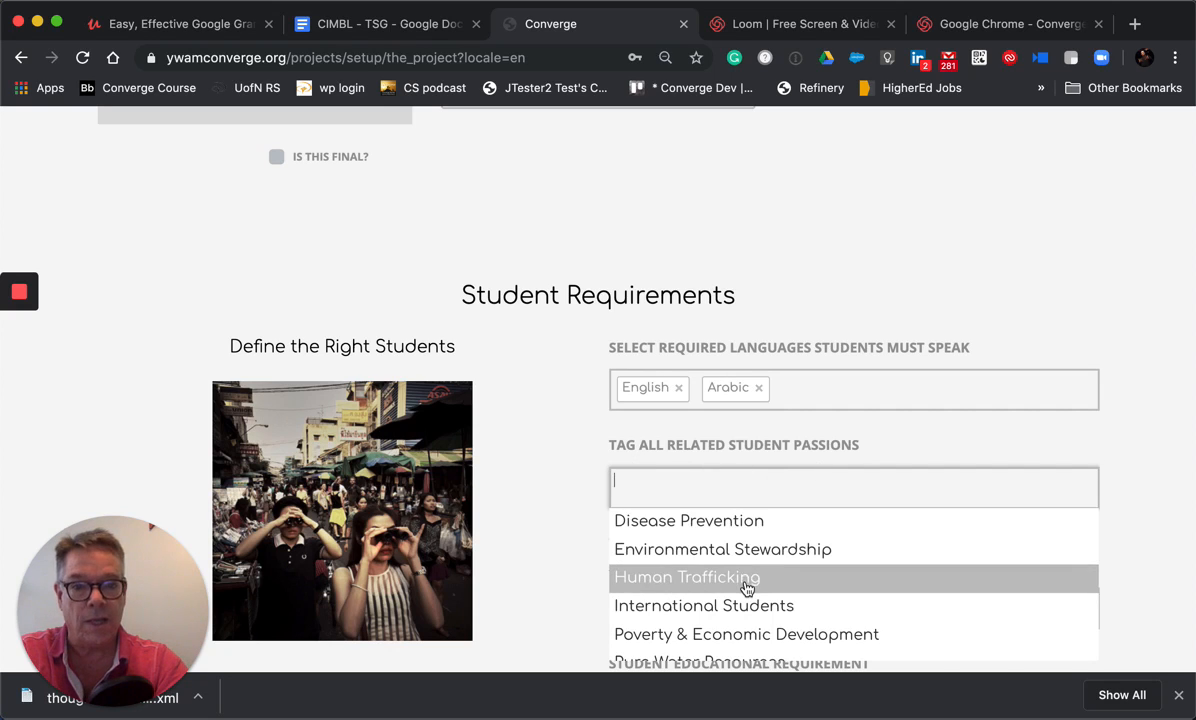
click(748, 638)
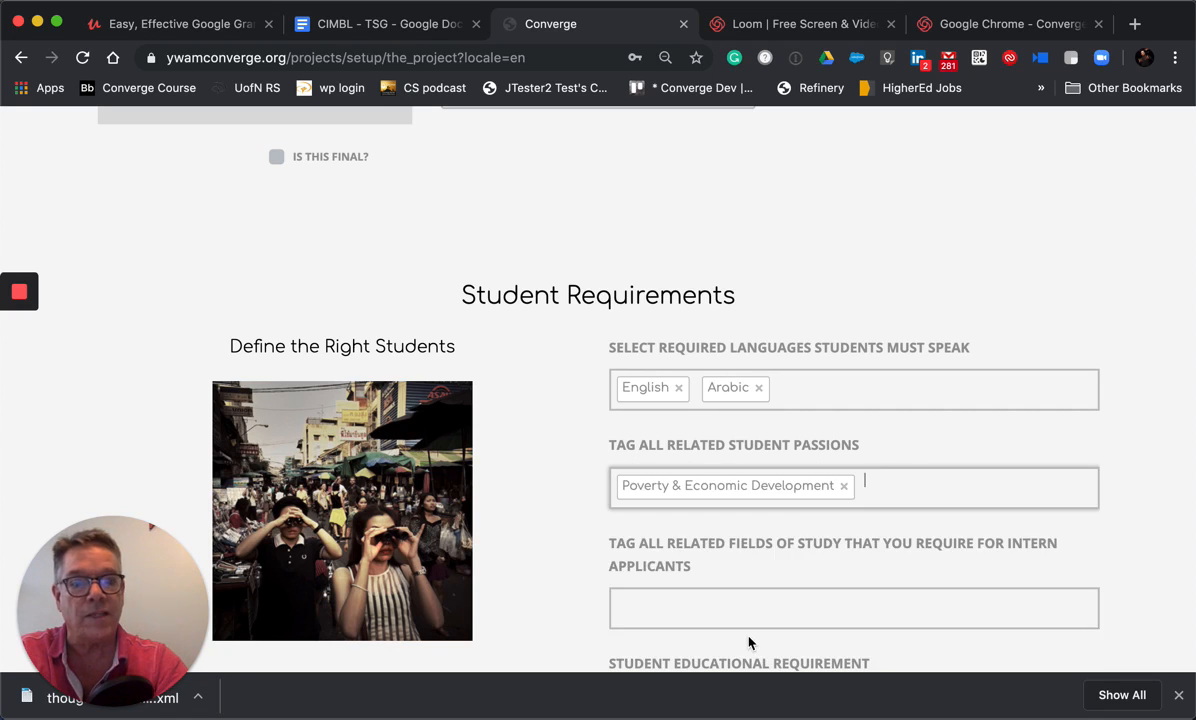
click(882, 486)
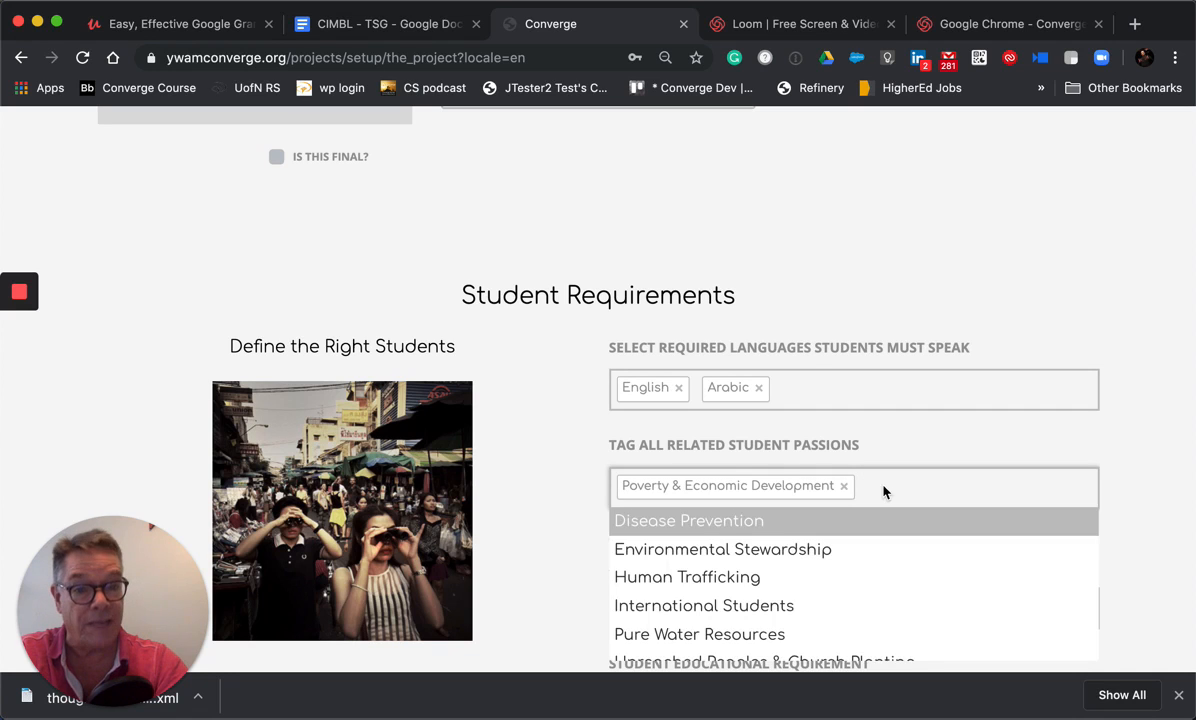
scroll(878, 593, down, 3)
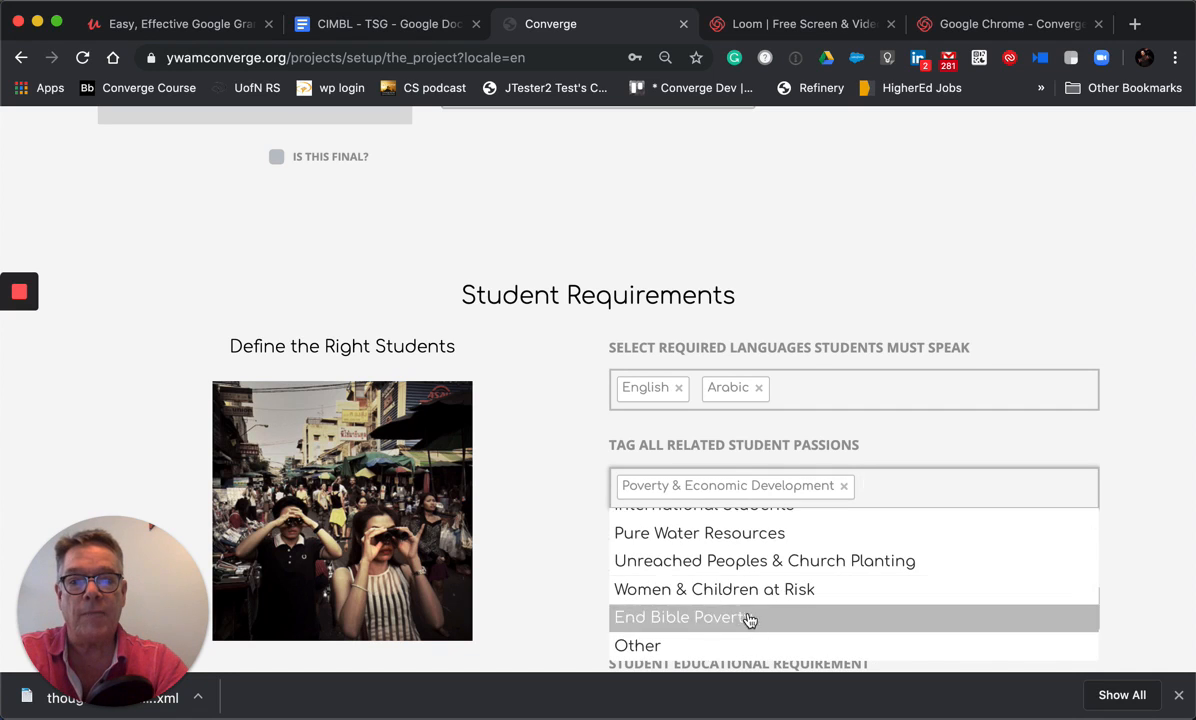
scroll(854, 558, up, 3)
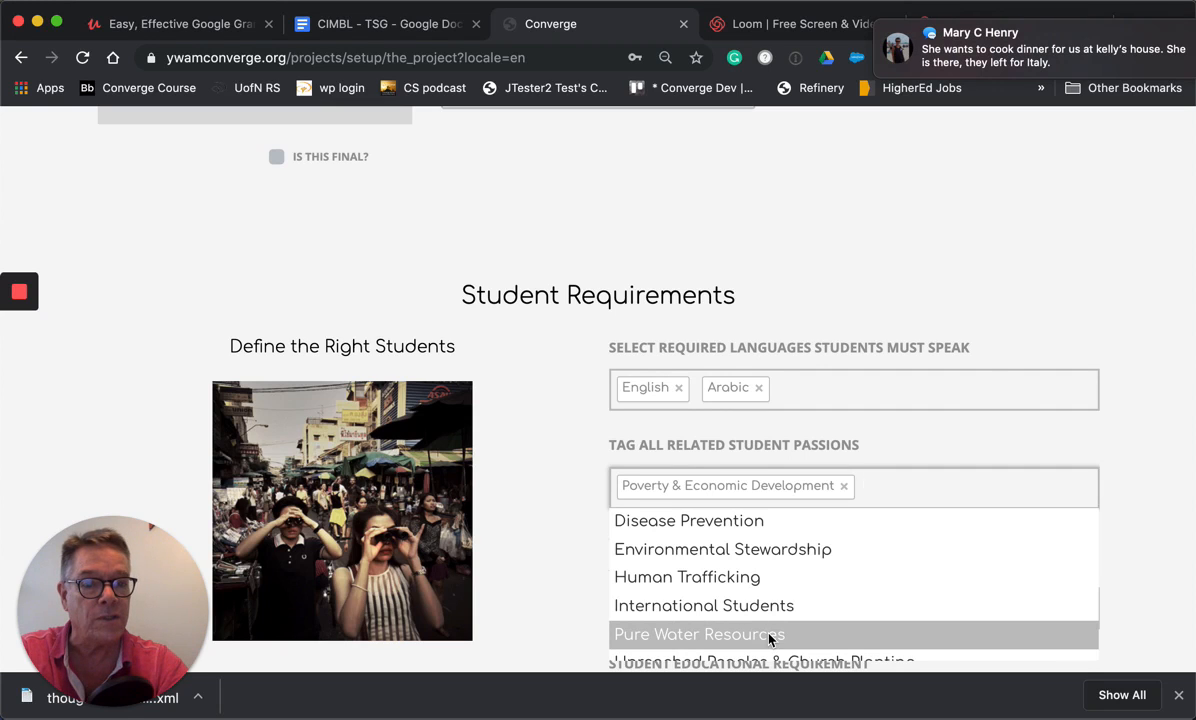
scroll(800, 608, down, 3)
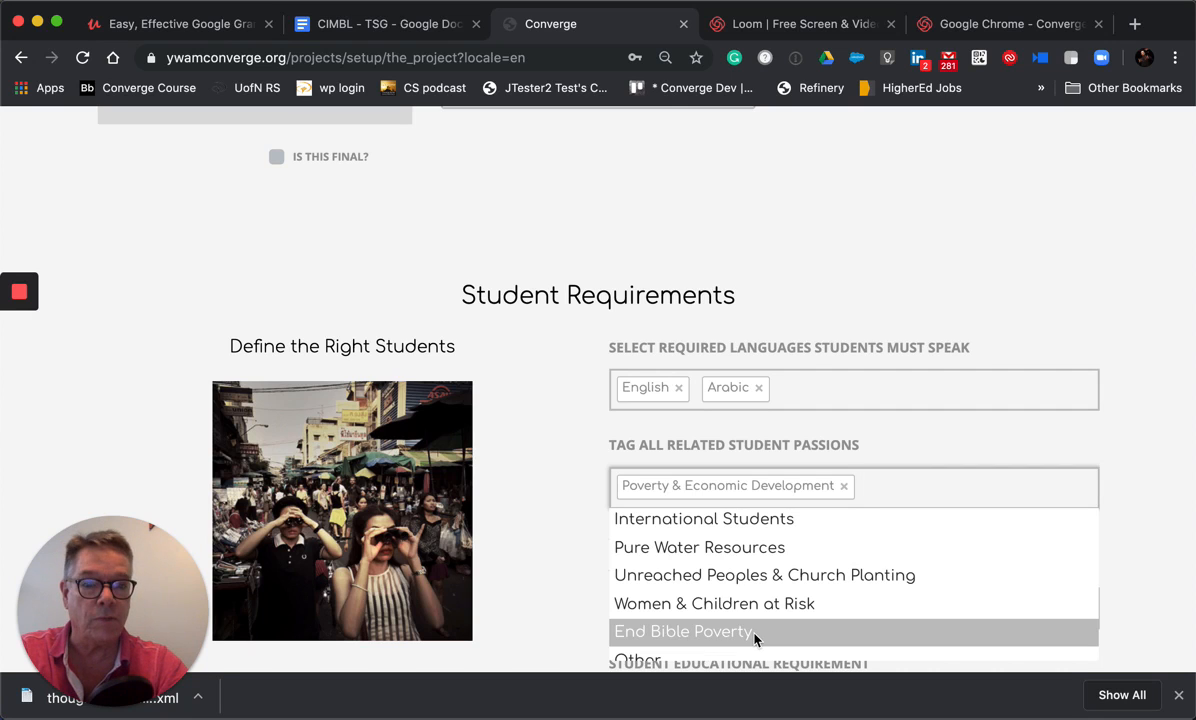
click(969, 450)
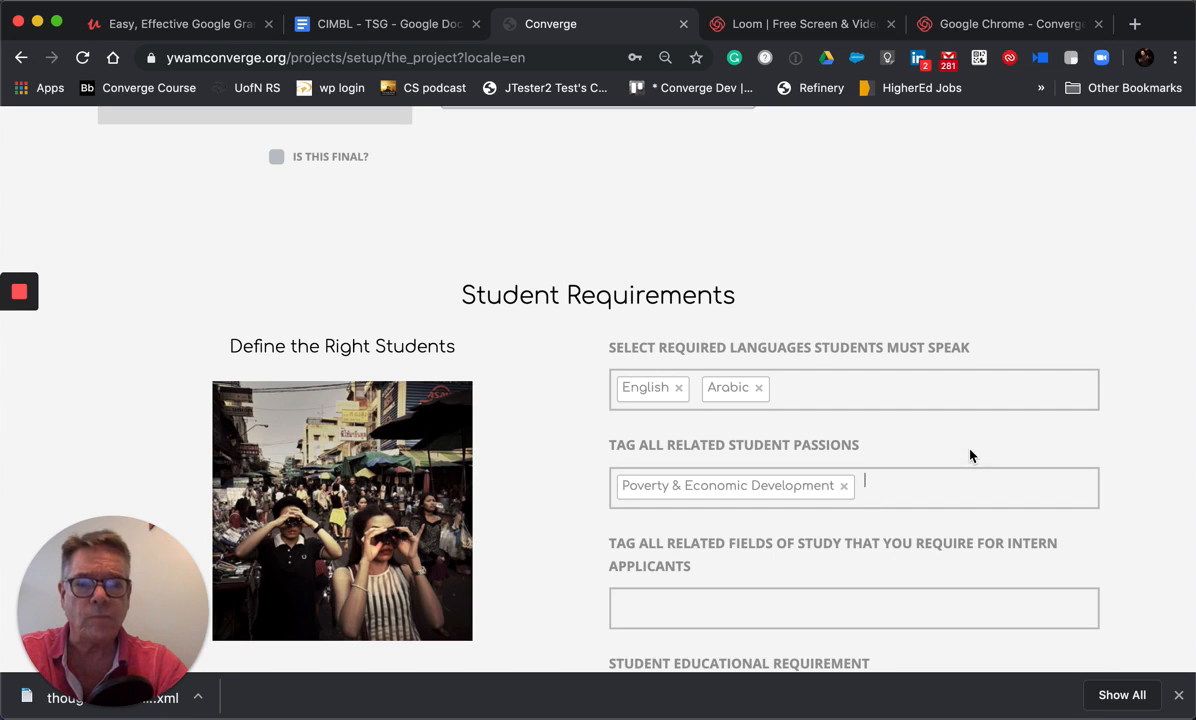
Tag Business & Economic Development as the field of study required for intern applicants.
click(725, 608)
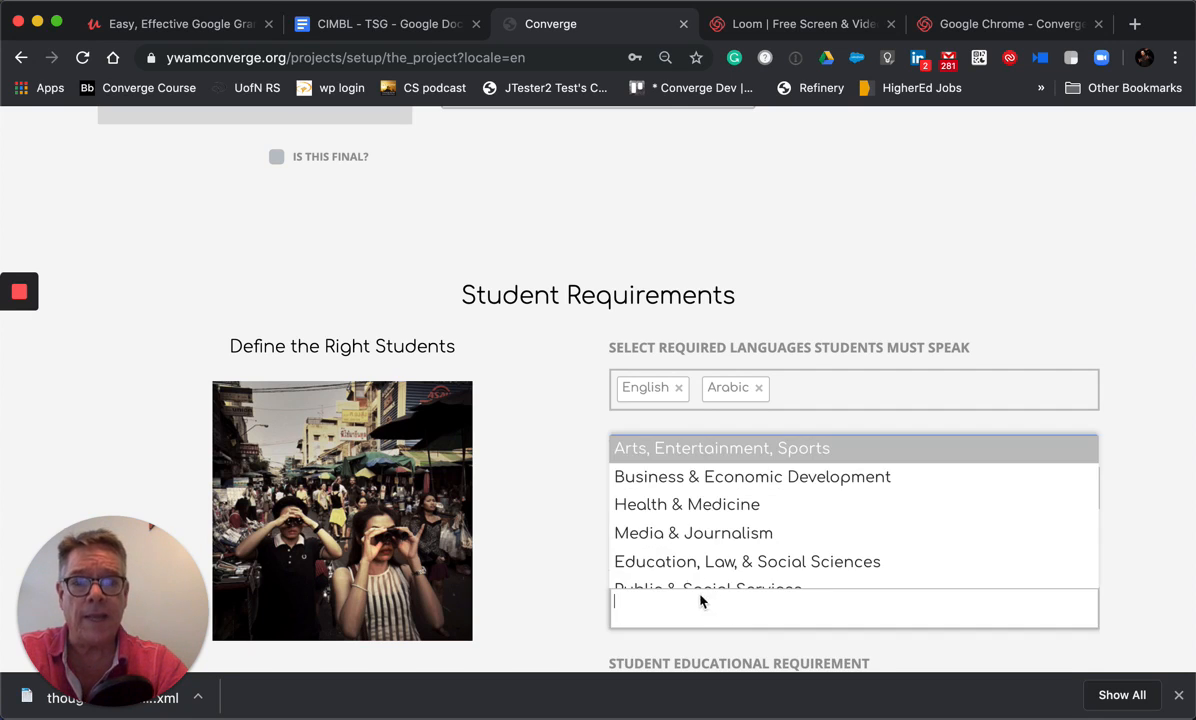
scroll(716, 515, down, 1)
click(563, 529)
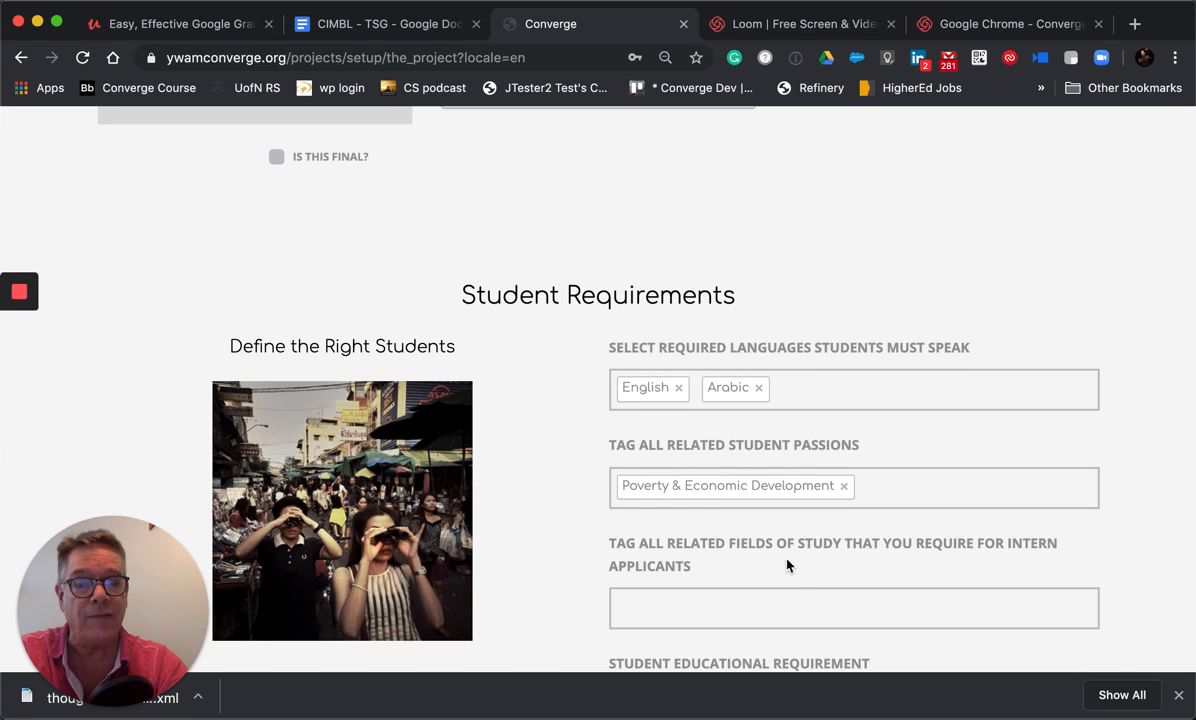
click(748, 602)
scroll(761, 553, down, 1)
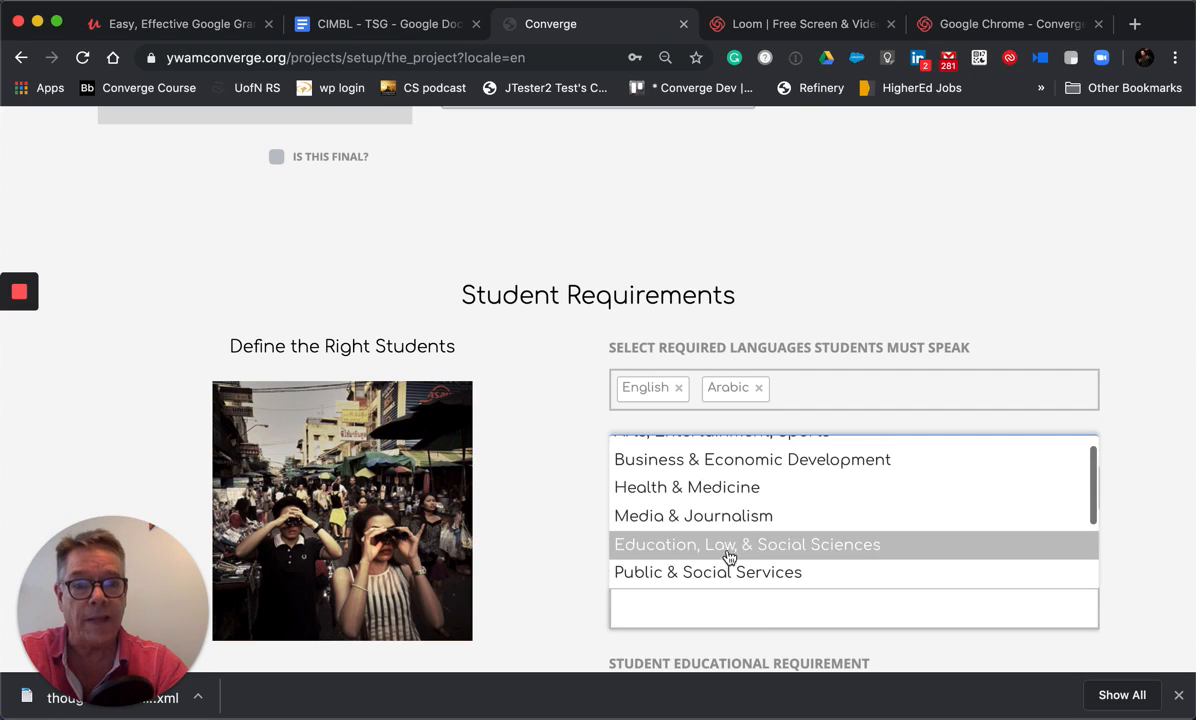
click(755, 464)
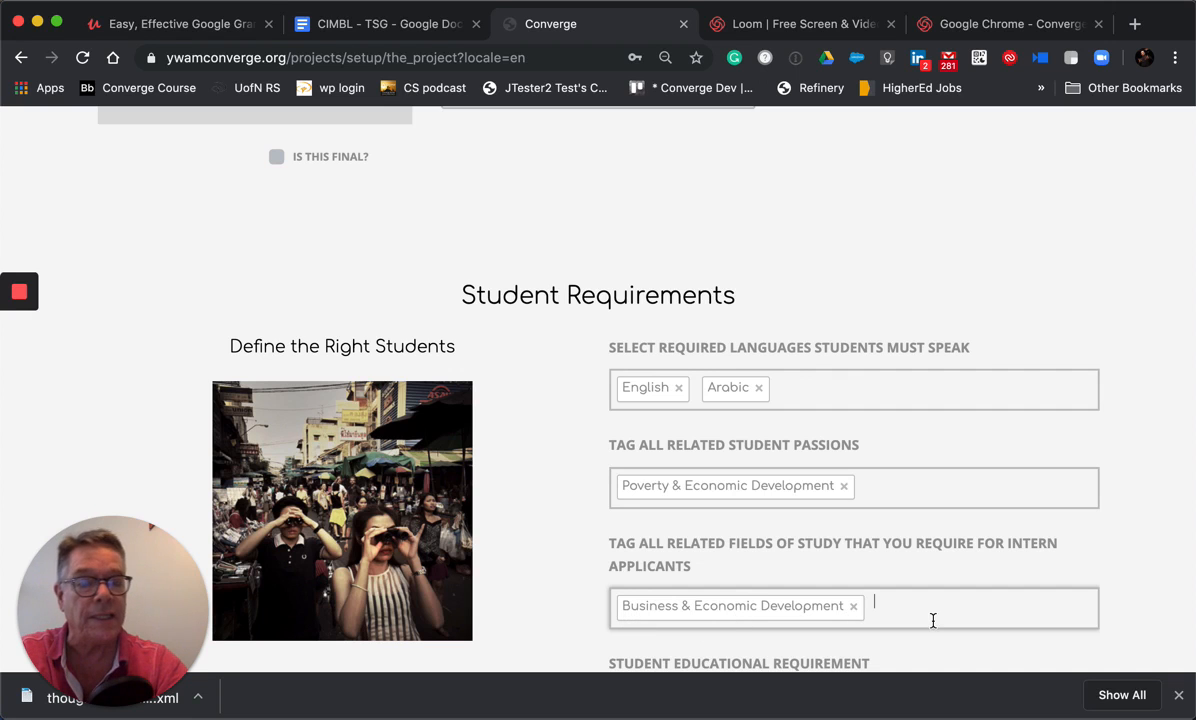
Set the student educational requirement to Some College.
scroll(933, 620, down, 2)
scroll(933, 620, down, 3)
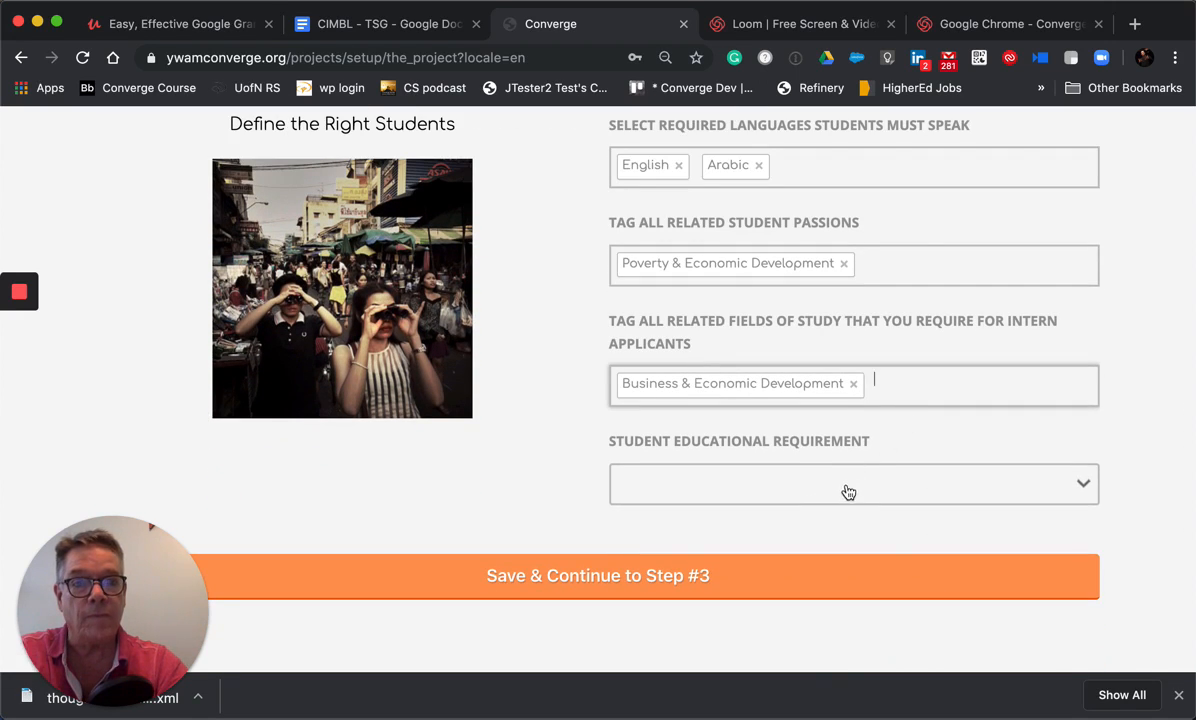
click(846, 491)
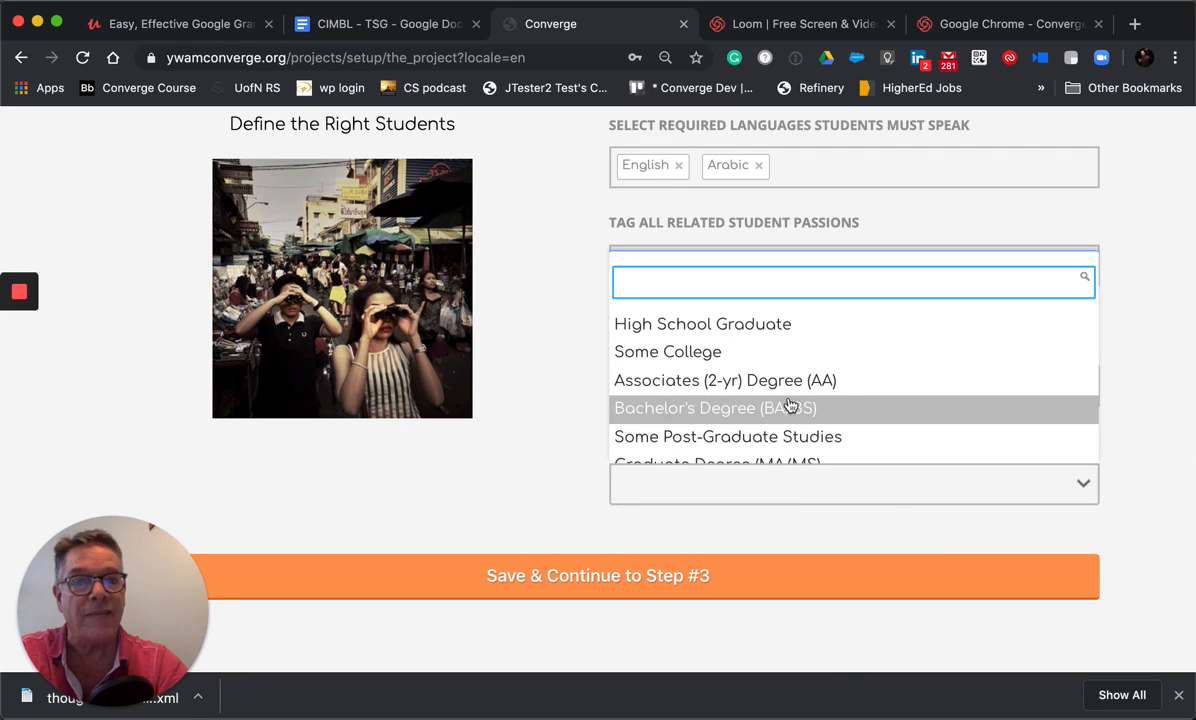
click(685, 356)
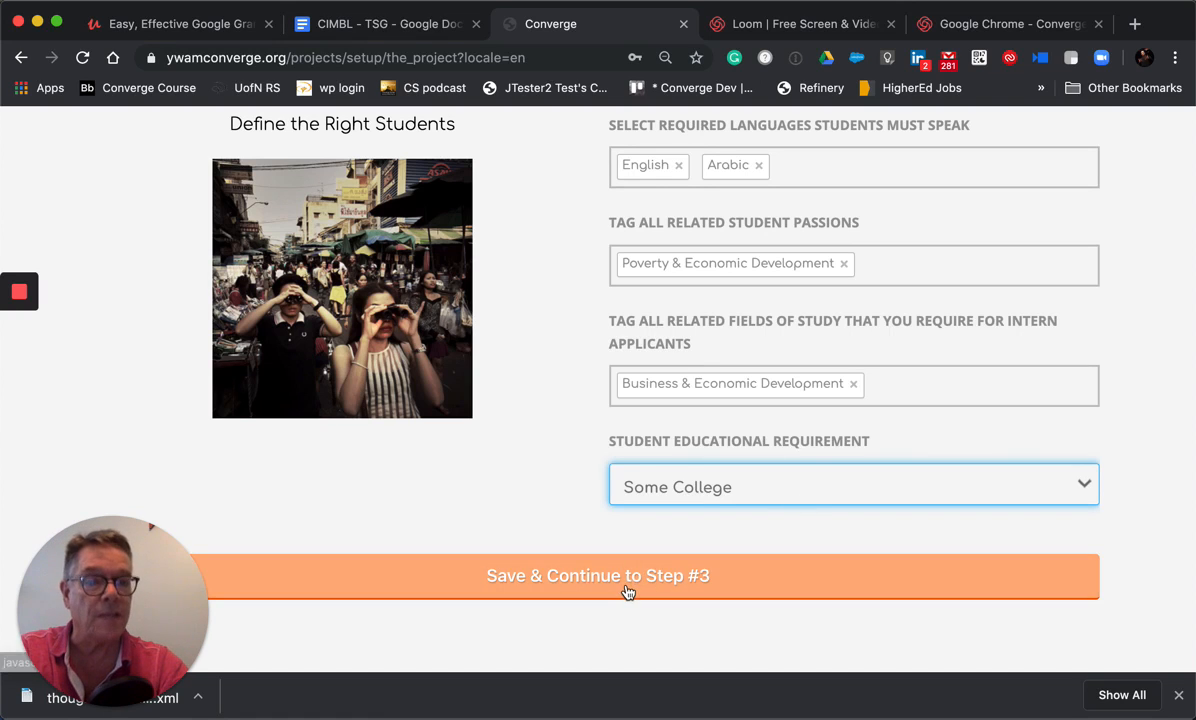